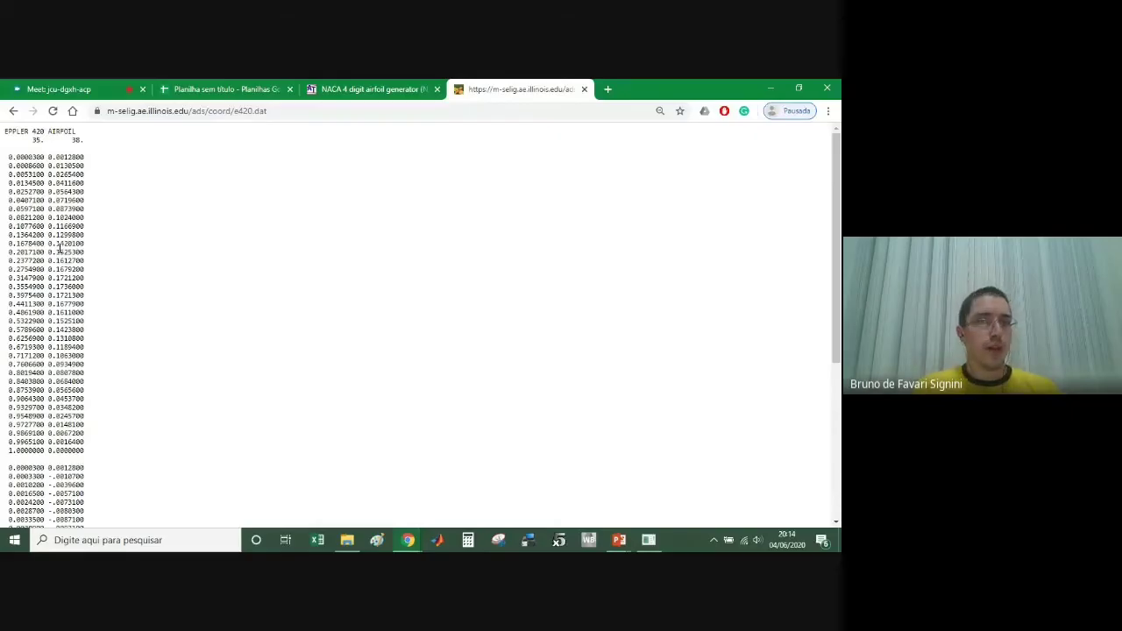
Step: Copy all the Eppler 420 airfoil coordinates from the web page into a new Notepad document
{"action": "key", "text": "ctrl+a"}
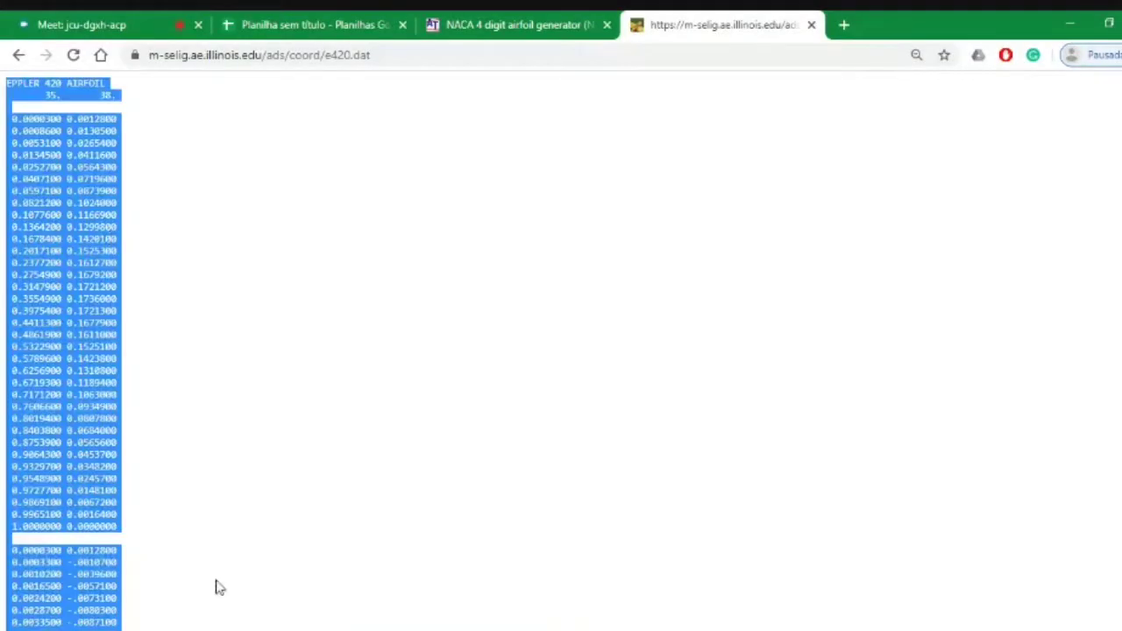
{"action": "key", "text": "super"}
{"action": "type", "text": "blo"}
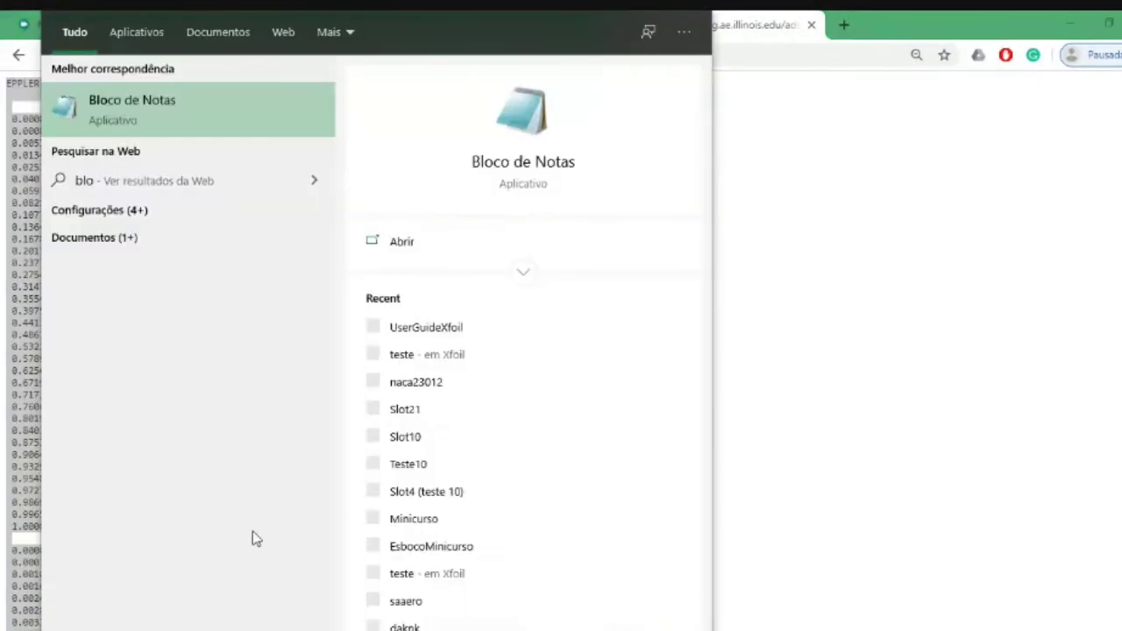
{"action": "key", "text": "Return"}
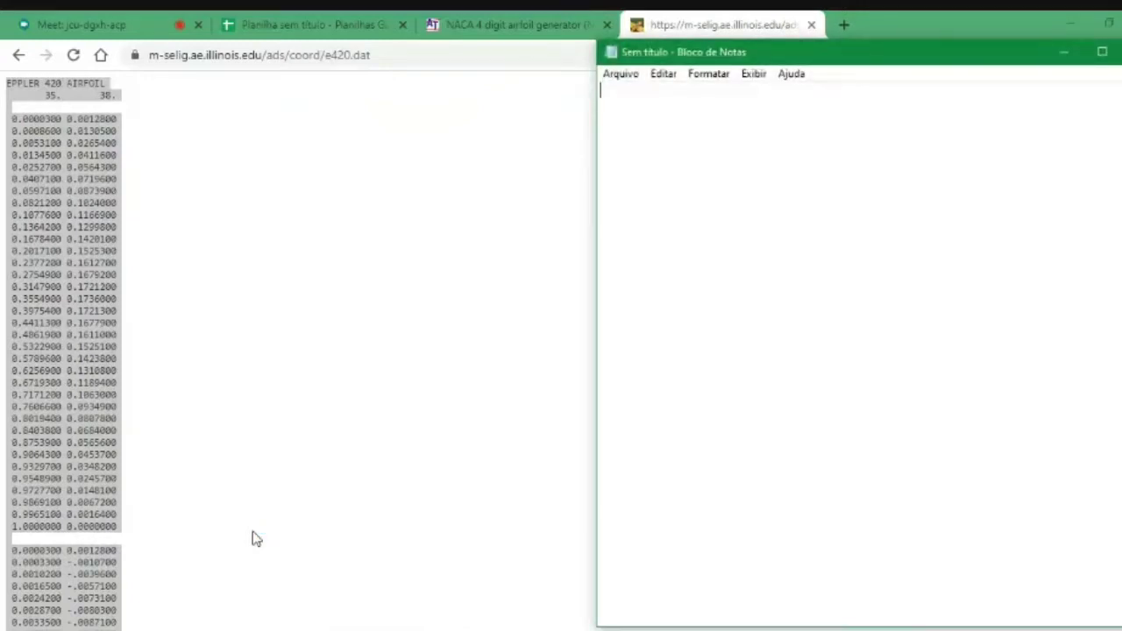
{"action": "key", "text": "ctrl+v"}
Step: Save the document as e420 in the Xfoil folder, with the file type set to all files
{"action": "key", "text": "ctrl+s"}
{"action": "type", "text": "e"}
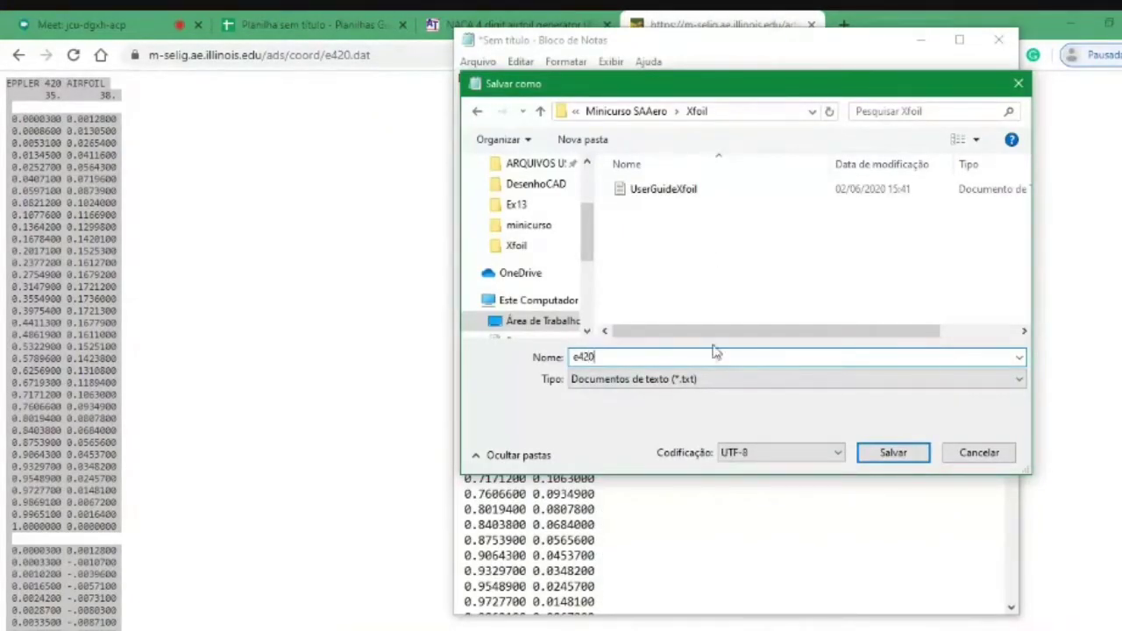
{"action": "left_click", "coordinate": [731, 381]}
{"action": "left_click", "coordinate": [724, 412]}
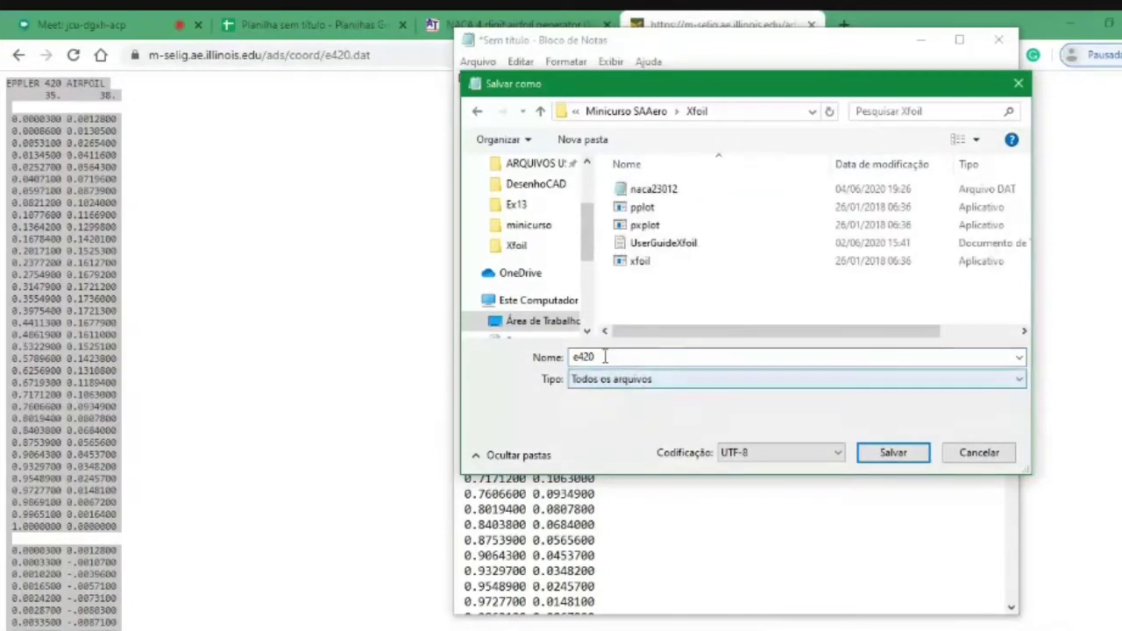
{"action": "left_click", "coordinate": [602, 357]}
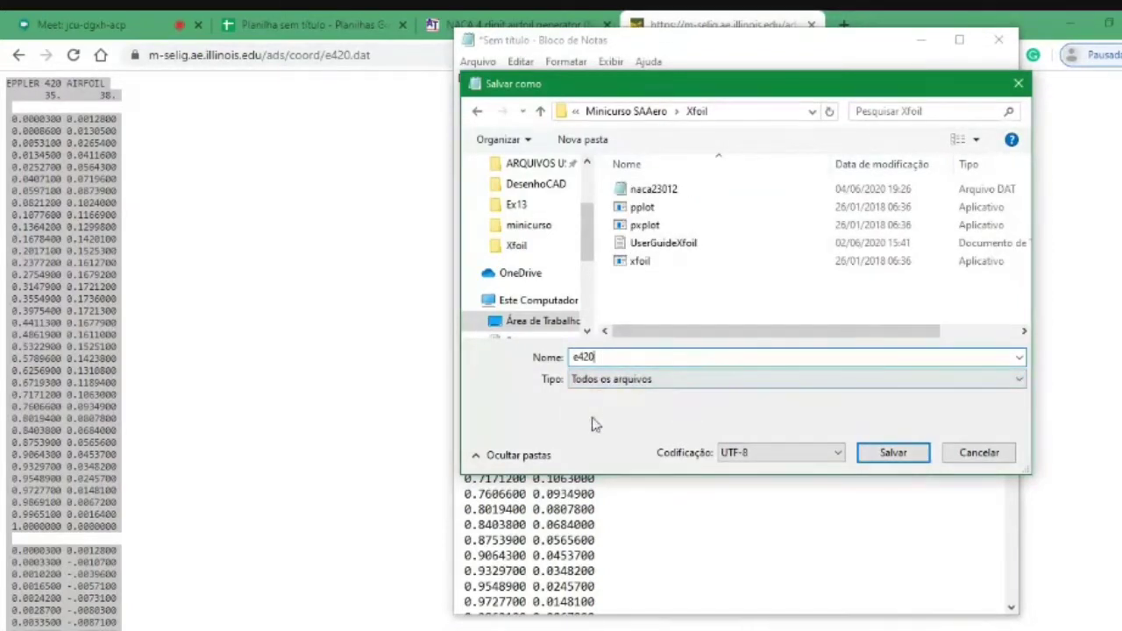
{"action": "key", "text": "Return"}
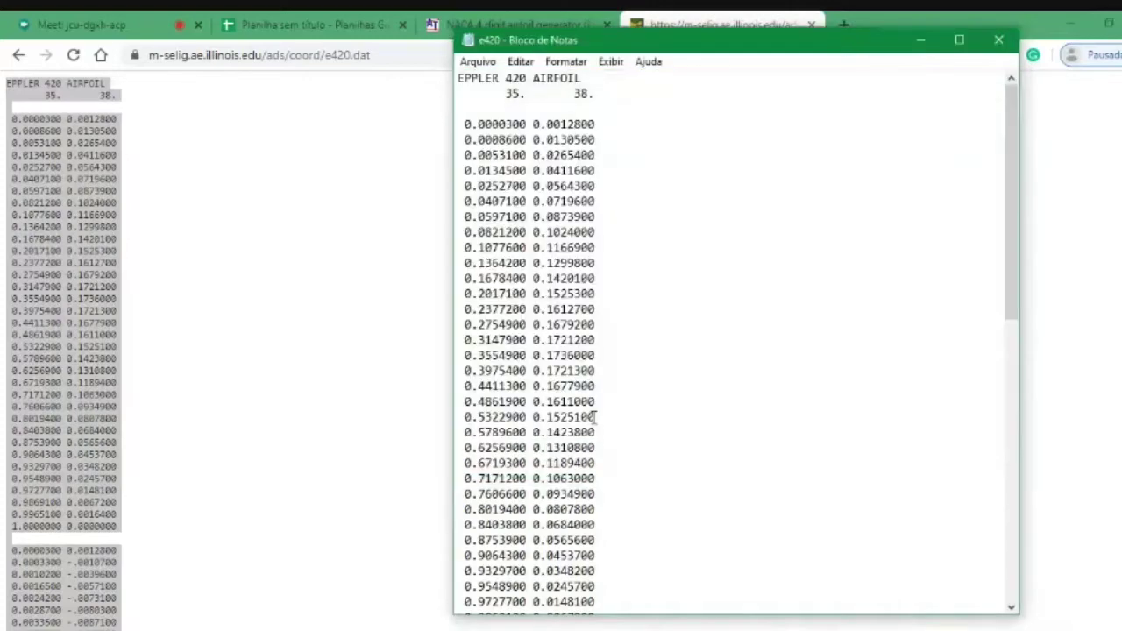
Step: Delete the line containing 35. and 38. below the EPPLER 420 AIRFOIL title in the e420 document
{"action": "key", "text": "alt+Tab"}
{"action": "key", "text": "alt+Tab"}
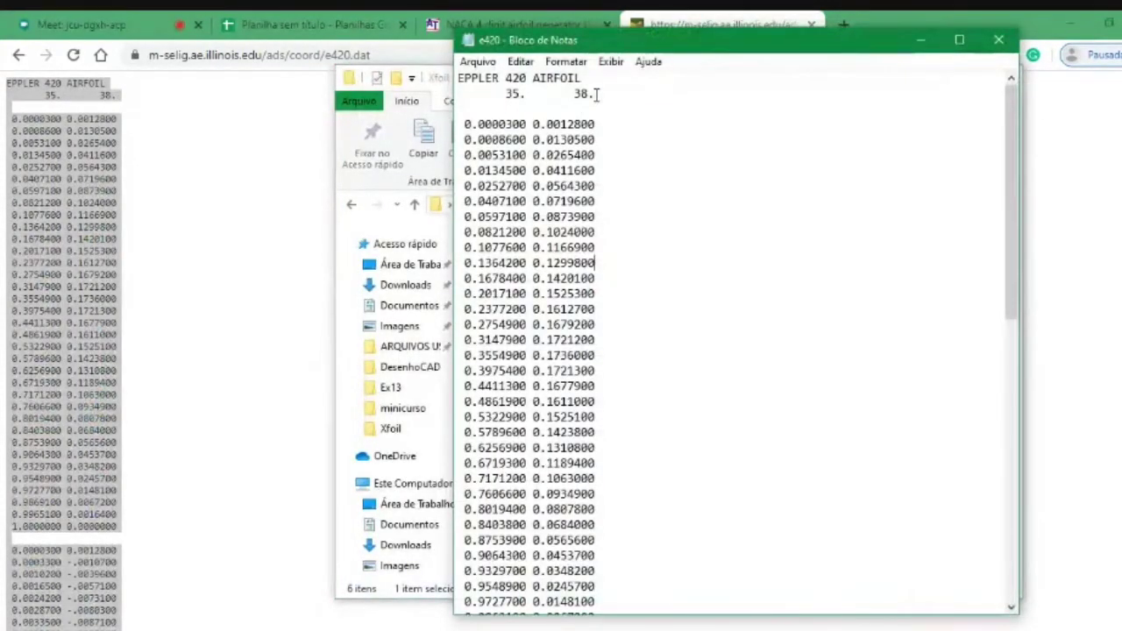
{"action": "left_click_drag", "start_coordinate": [583, 78], "coordinate": [457, 79]}
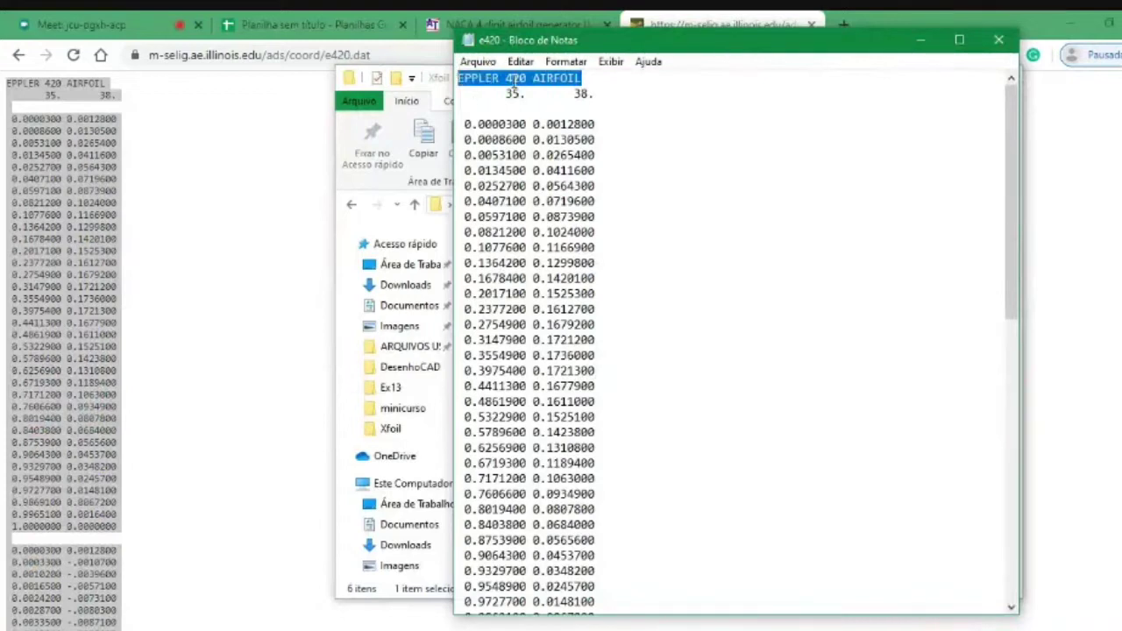
{"action": "left_click", "coordinate": [596, 94]}
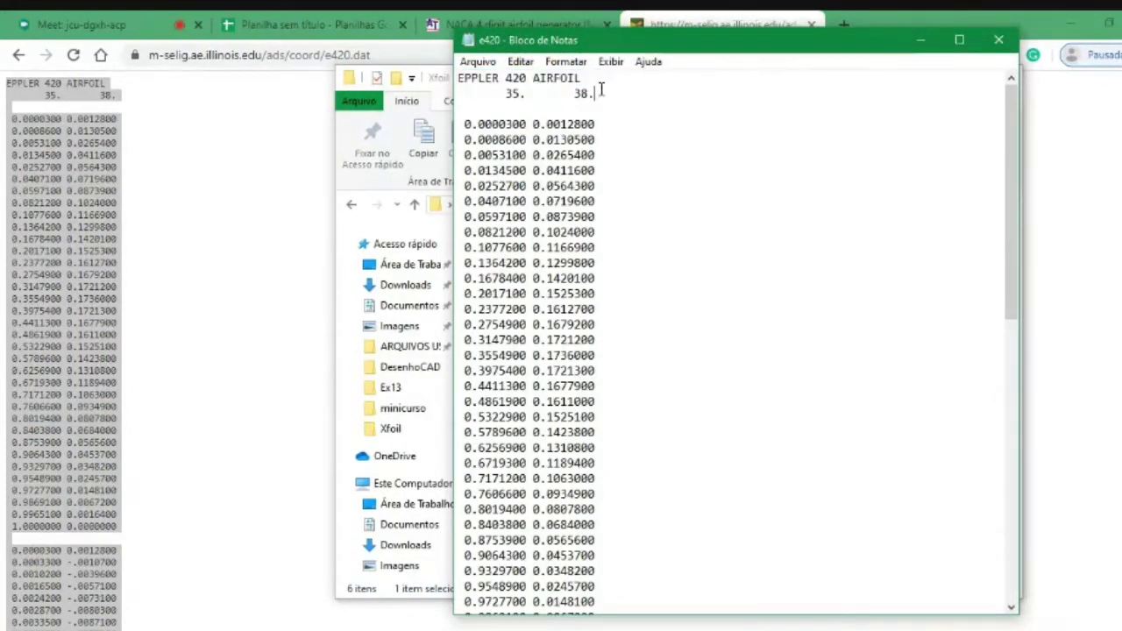
{"action": "key", "text": "shift+Home"}
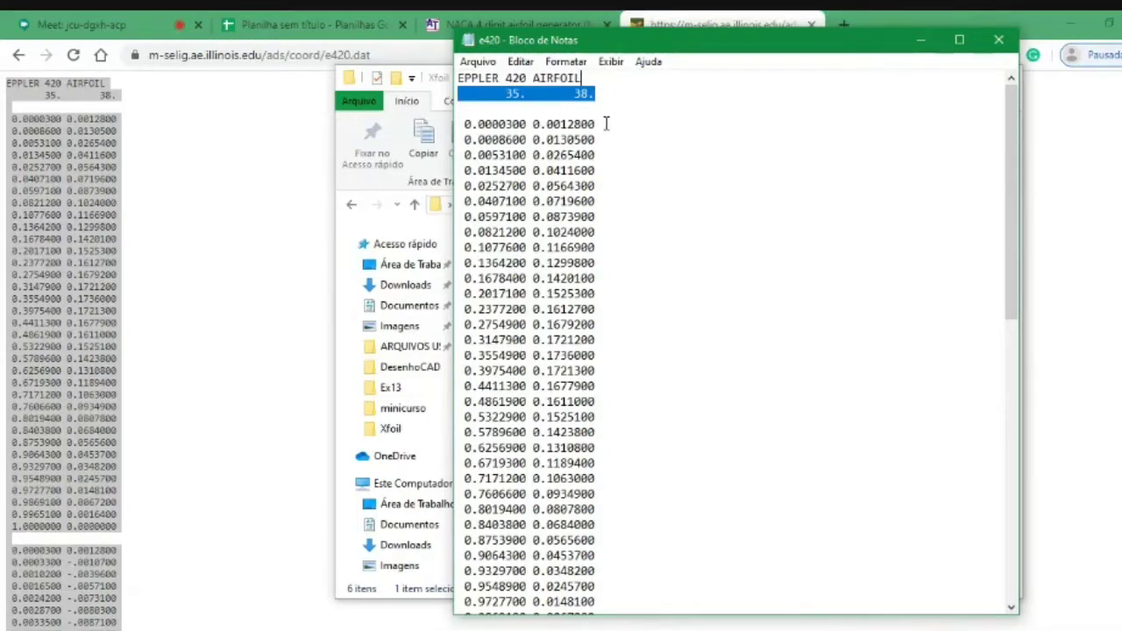
{"action": "key", "text": "BackSpace"}
{"action": "key", "text": "BackSpace"}
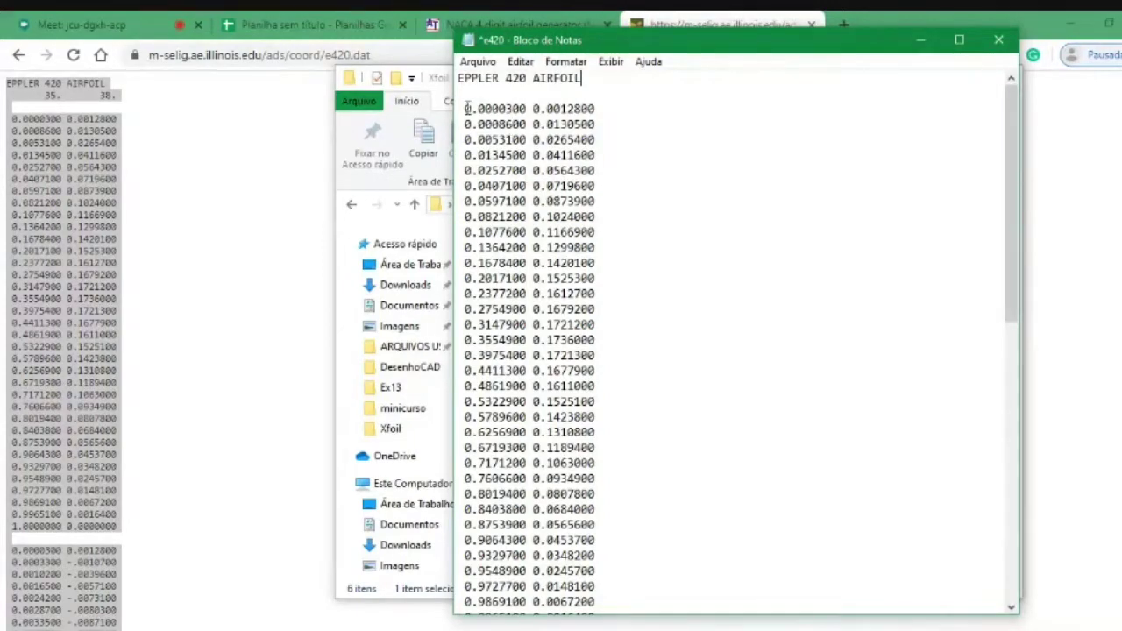
Step: Examine the x values of the first coordinate block, from its first row to its last
{"action": "left_click_drag", "start_coordinate": [466, 108], "coordinate": [500, 109]}
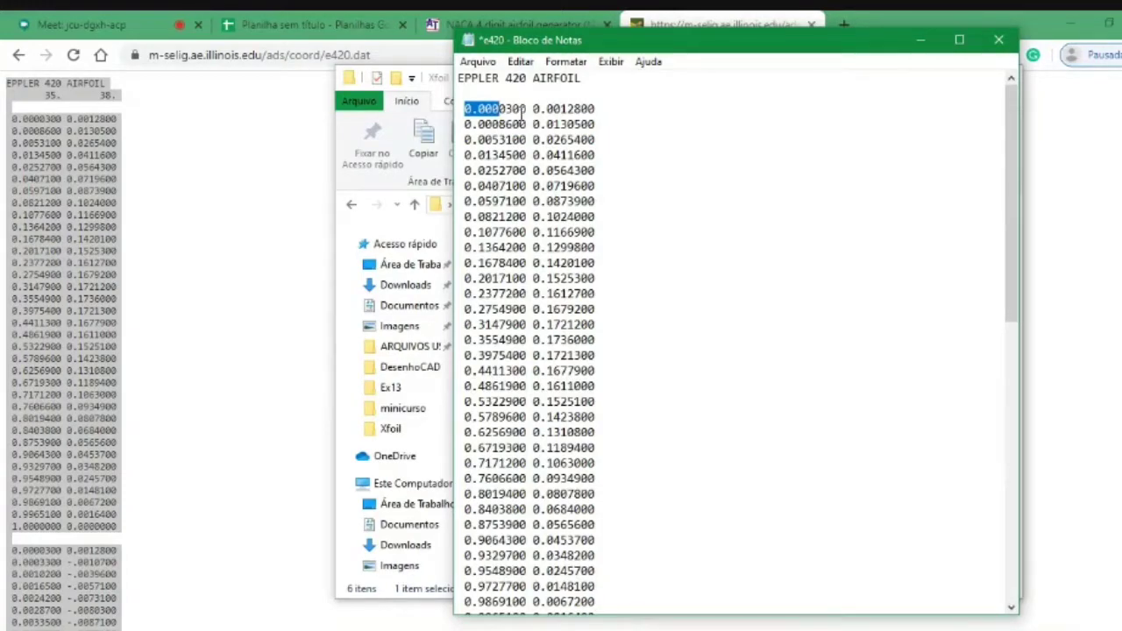
{"action": "scroll", "coordinate": [520, 216], "scroll_direction": "down", "scroll_amount": 14}
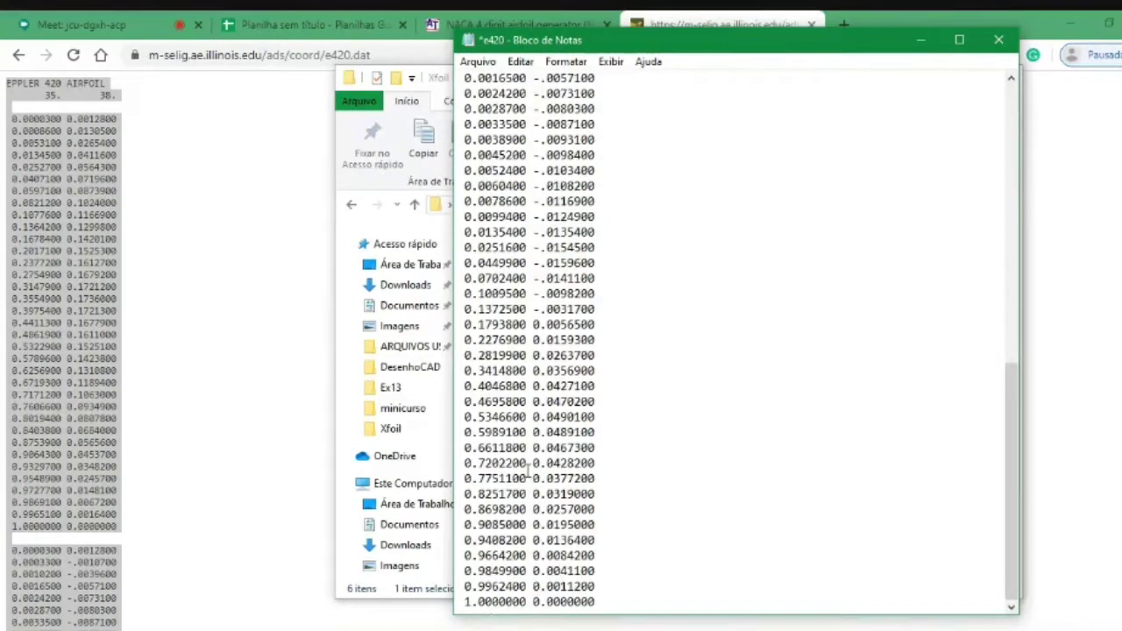
{"action": "scroll", "coordinate": [529, 471], "scroll_direction": "up", "scroll_amount": 8}
{"action": "left_click_drag", "start_coordinate": [472, 371], "coordinate": [513, 371]}
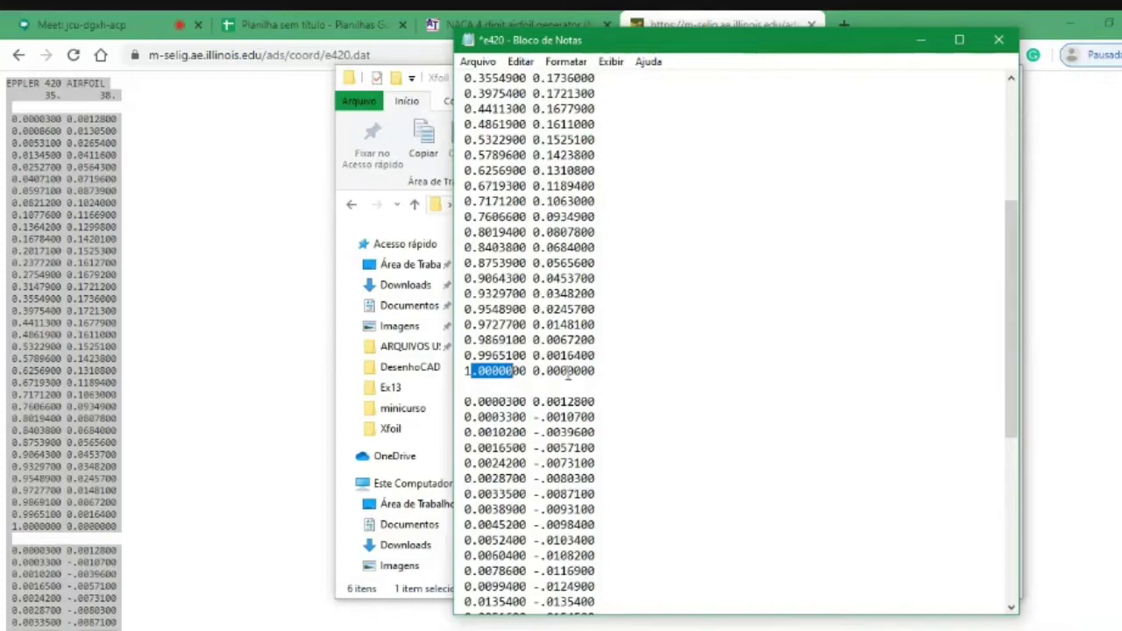
{"action": "scroll", "coordinate": [531, 377], "scroll_direction": "down", "scroll_amount": 1}
{"action": "scroll", "coordinate": [529, 385], "scroll_direction": "up", "scroll_amount": 4}
{"action": "left_click", "coordinate": [528, 449]}
{"action": "scroll", "coordinate": [562, 396], "scroll_direction": "up", "scroll_amount": 3}
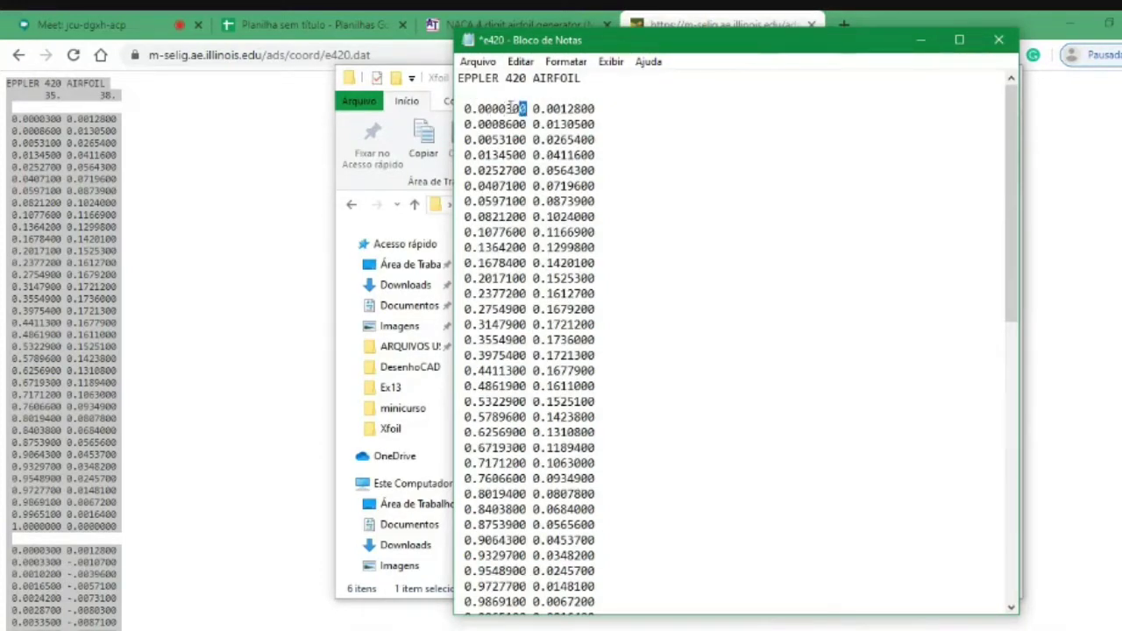
Step: Compare the start and end points of the two coordinate blocks through the last row of the file
{"action": "left_click_drag", "start_coordinate": [526, 109], "coordinate": [460, 109]}
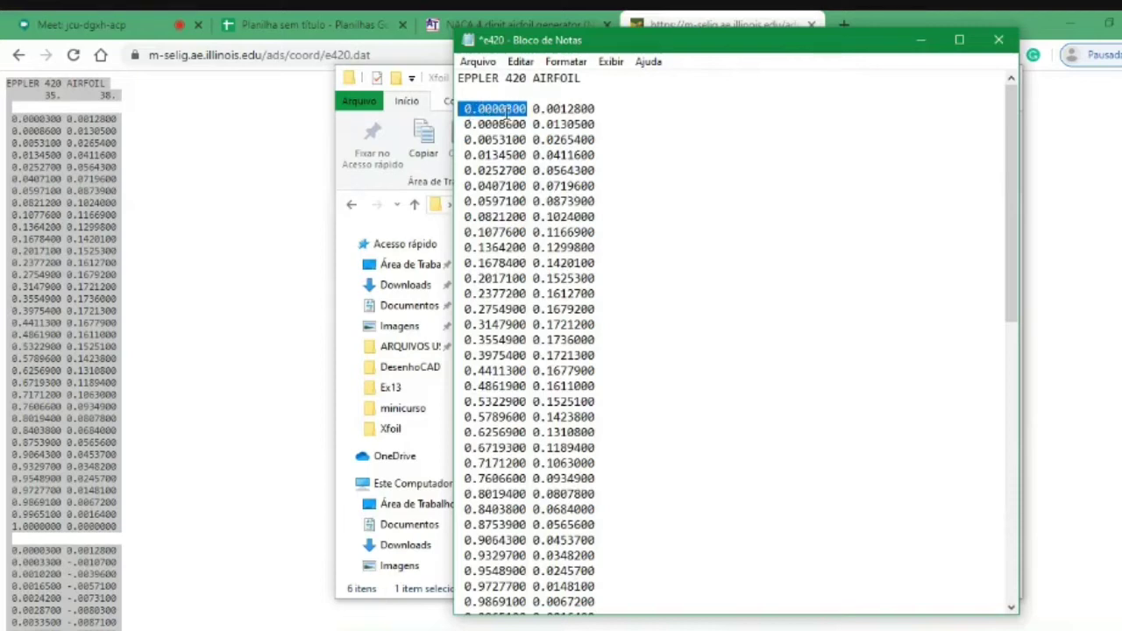
{"action": "left_click", "coordinate": [497, 108]}
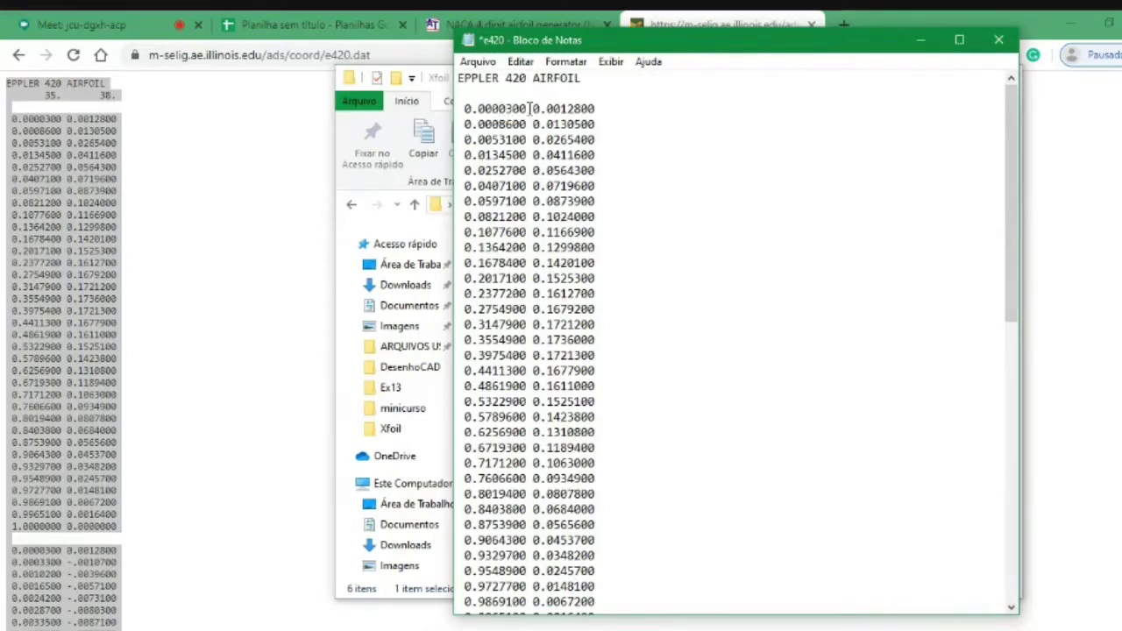
{"action": "left_click_drag", "start_coordinate": [527, 108], "coordinate": [574, 112]}
{"action": "left_click", "coordinate": [492, 110]}
{"action": "scroll", "coordinate": [575, 274], "scroll_direction": "down", "scroll_amount": 4}
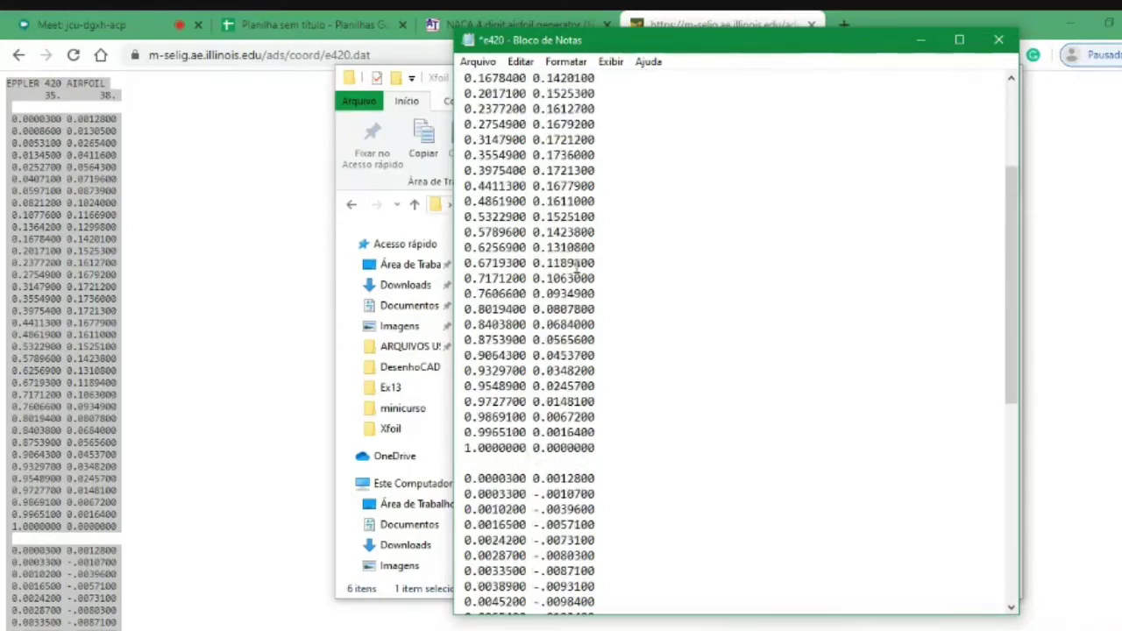
{"action": "left_click_drag", "start_coordinate": [465, 448], "coordinate": [507, 448]}
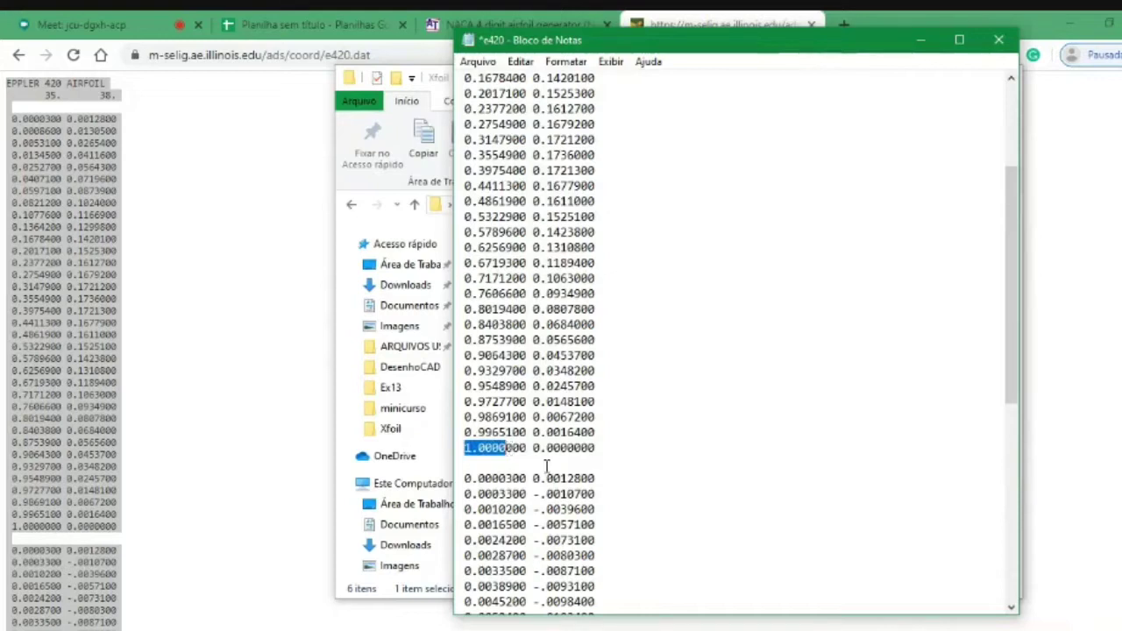
{"action": "scroll", "coordinate": [547, 466], "scroll_direction": "down", "scroll_amount": 3}
{"action": "left_click_drag", "start_coordinate": [465, 339], "coordinate": [496, 340]}
{"action": "scroll", "coordinate": [522, 387], "scroll_direction": "down", "scroll_amount": 7}
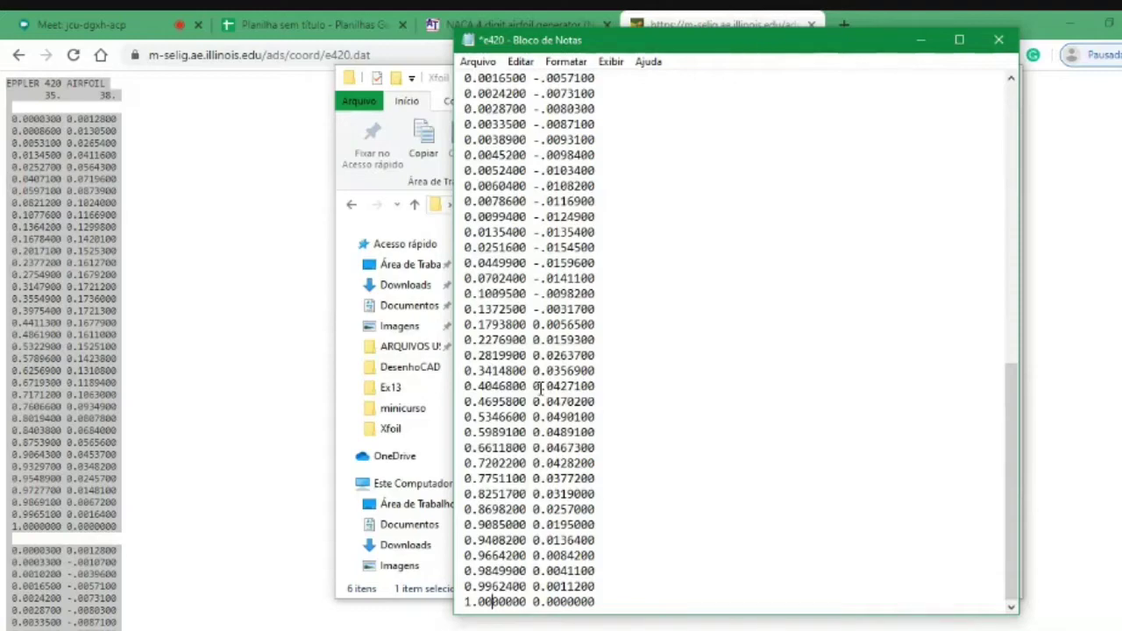
{"action": "scroll", "coordinate": [577, 405], "scroll_direction": "up", "scroll_amount": 9}
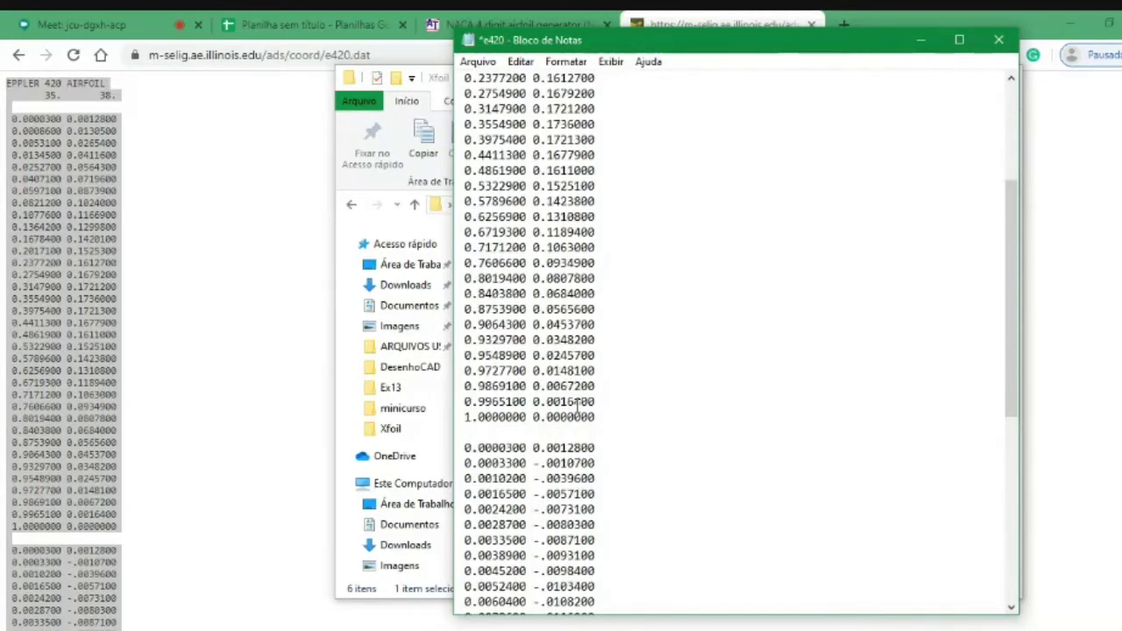
{"action": "scroll", "coordinate": [578, 405], "scroll_direction": "up", "scroll_amount": 5}
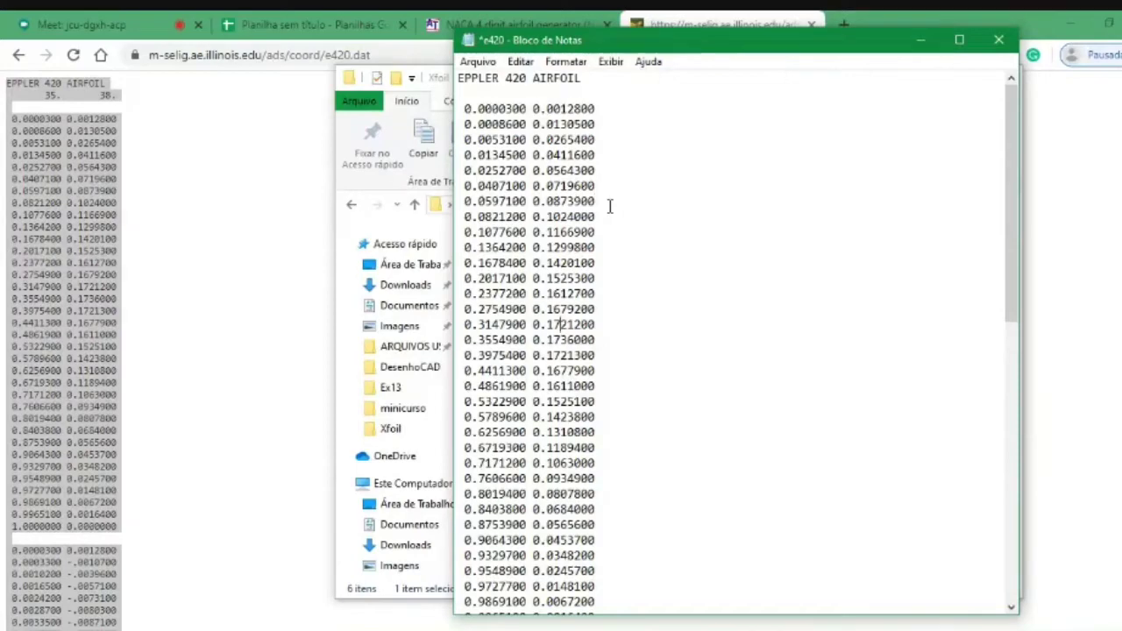
Step: Copy the entire e420 text and paste it into the blank Google Sheets spreadsheet starting at cell A1
{"action": "key", "text": "ctrl+a"}
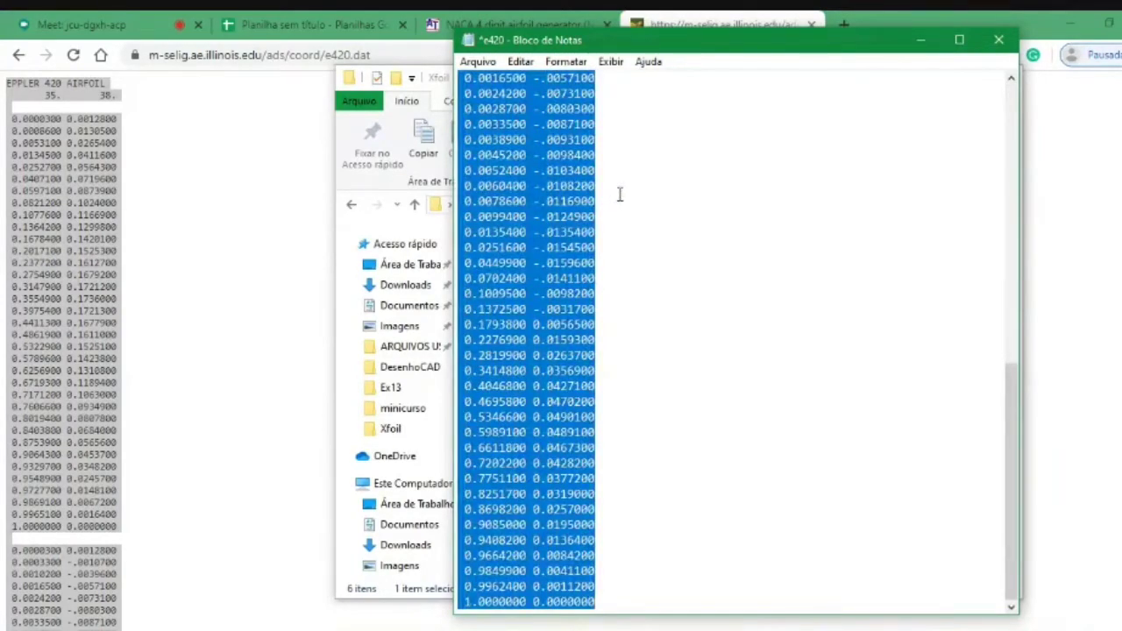
{"action": "left_click", "coordinate": [684, 18]}
{"action": "key", "text": "ctrl+a"}
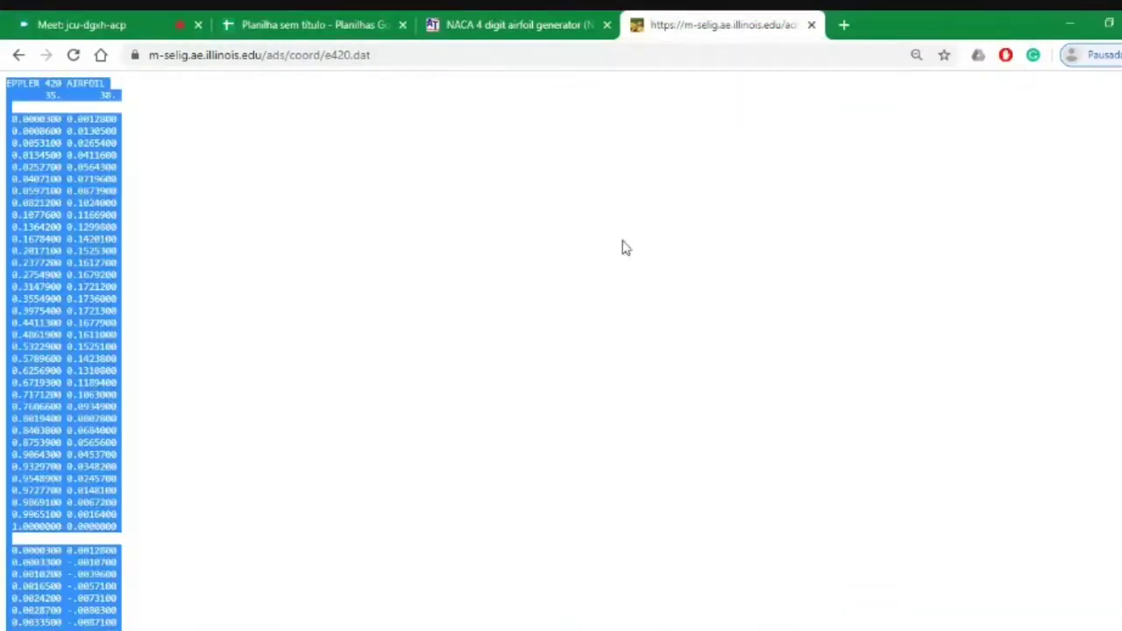
{"action": "left_click", "coordinate": [623, 246]}
{"action": "left_click", "coordinate": [313, 21]}
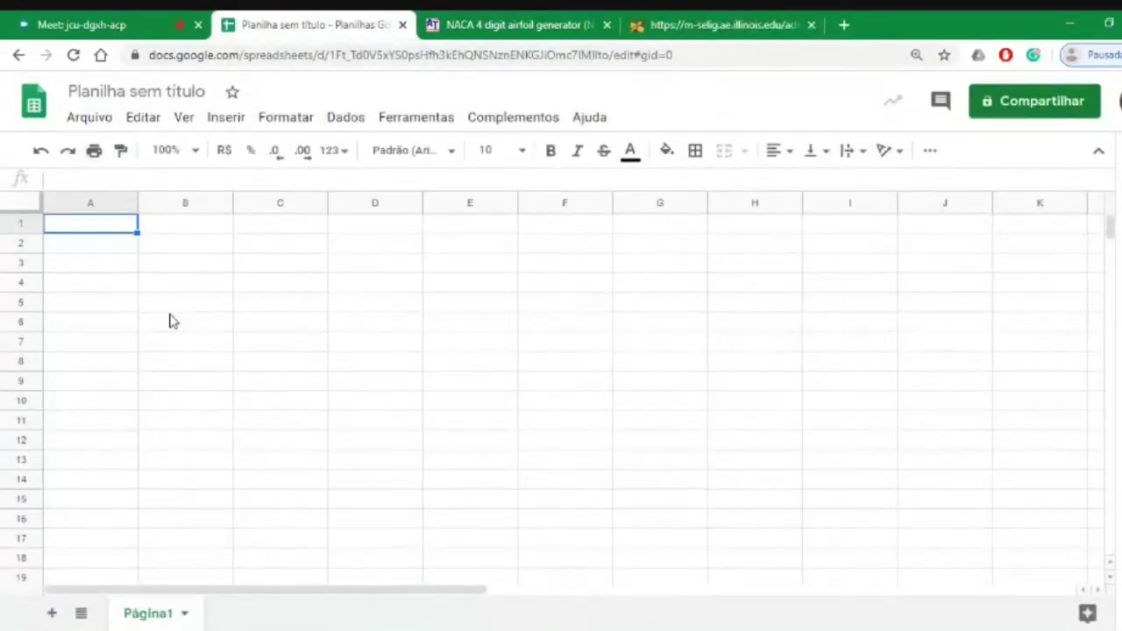
{"action": "key", "text": "ctrl+v"}
Step: Split the pasted airfoil text into columns using the space separator
{"action": "left_click", "coordinate": [183, 546]}
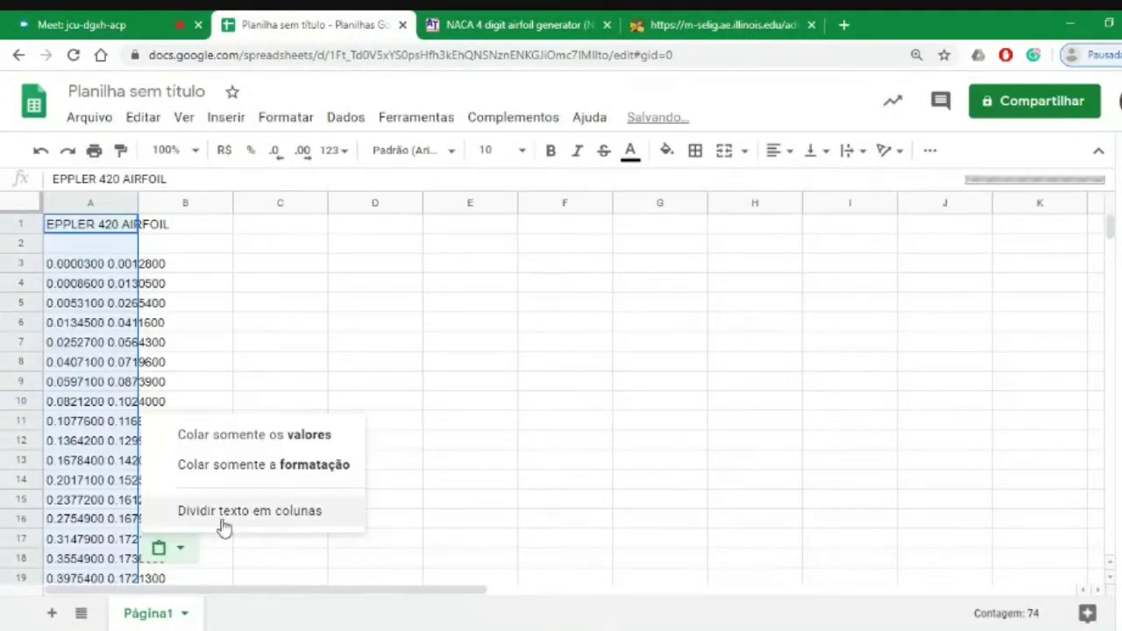
{"action": "left_click", "coordinate": [296, 515]}
{"action": "left_click", "coordinate": [224, 529]}
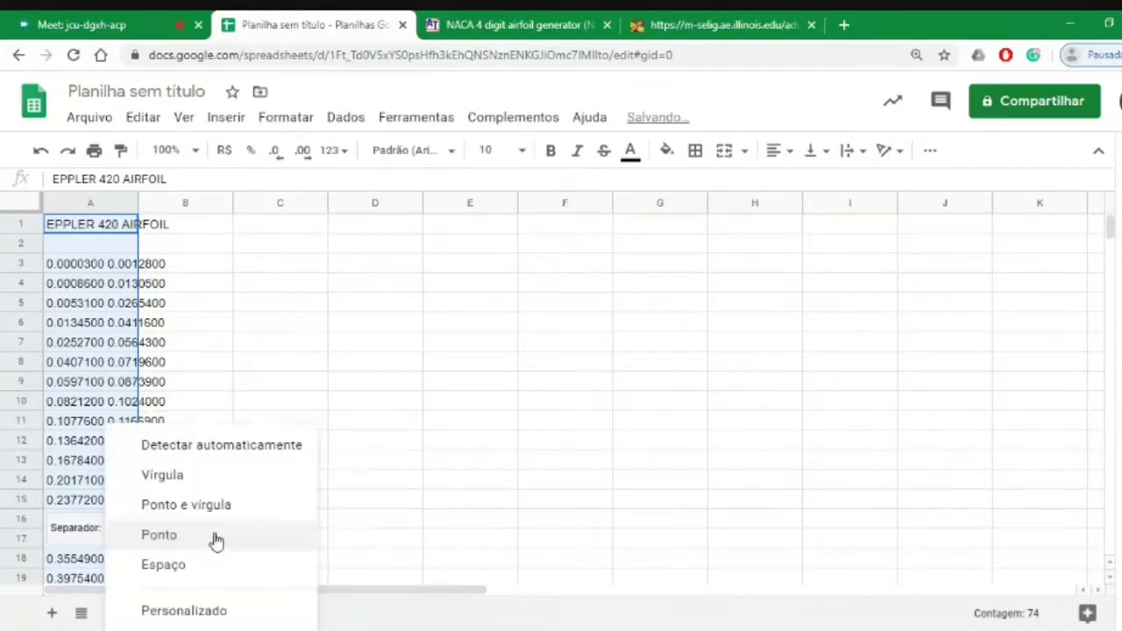
{"action": "left_click", "coordinate": [222, 578]}
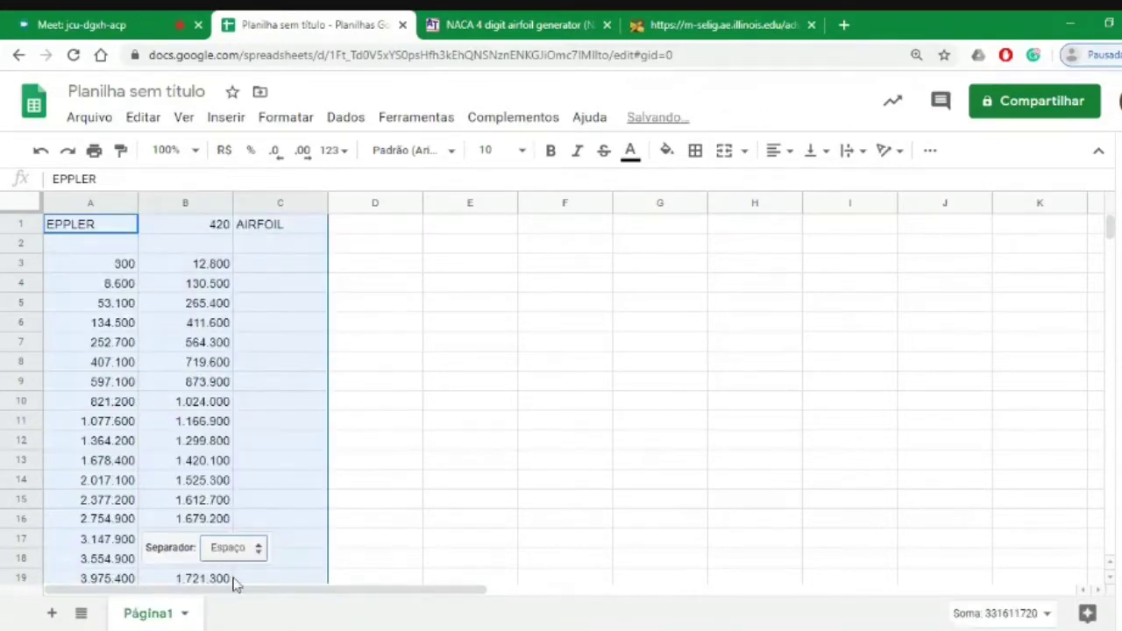
{"action": "left_click", "coordinate": [151, 407]}
{"action": "left_click", "coordinate": [93, 461]}
{"action": "left_click", "coordinate": [96, 518]}
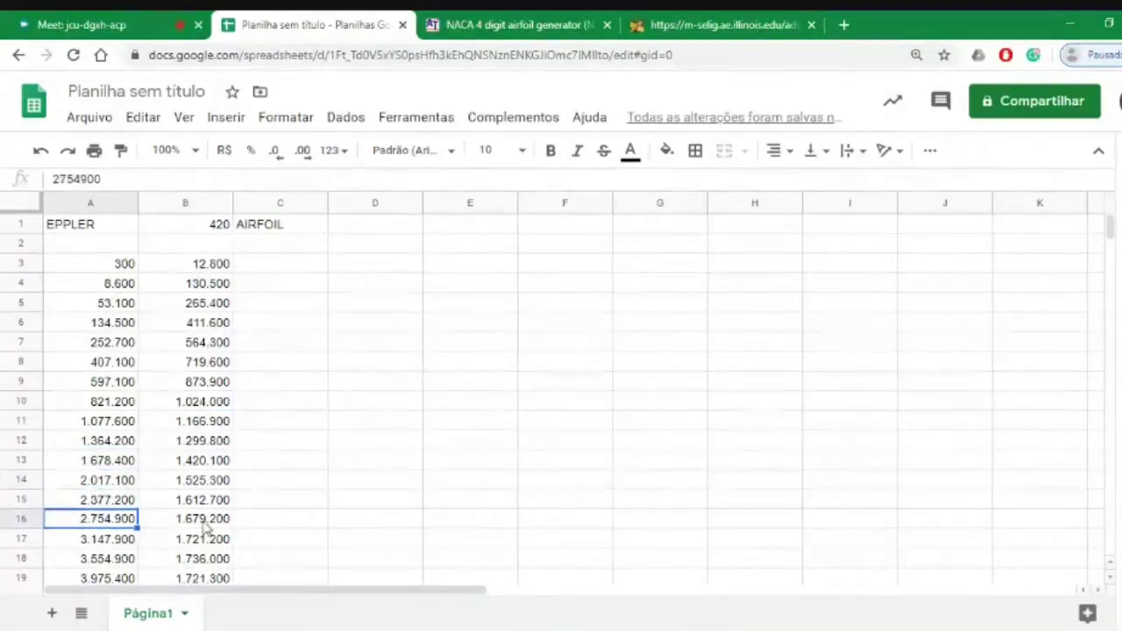
{"action": "left_click", "coordinate": [175, 519]}
{"action": "left_click", "coordinate": [114, 539]}
Step: Clear the title fragments 420 and AIRFOIL from cells B1 and C1
{"action": "left_click_drag", "start_coordinate": [172, 230], "coordinate": [288, 228]}
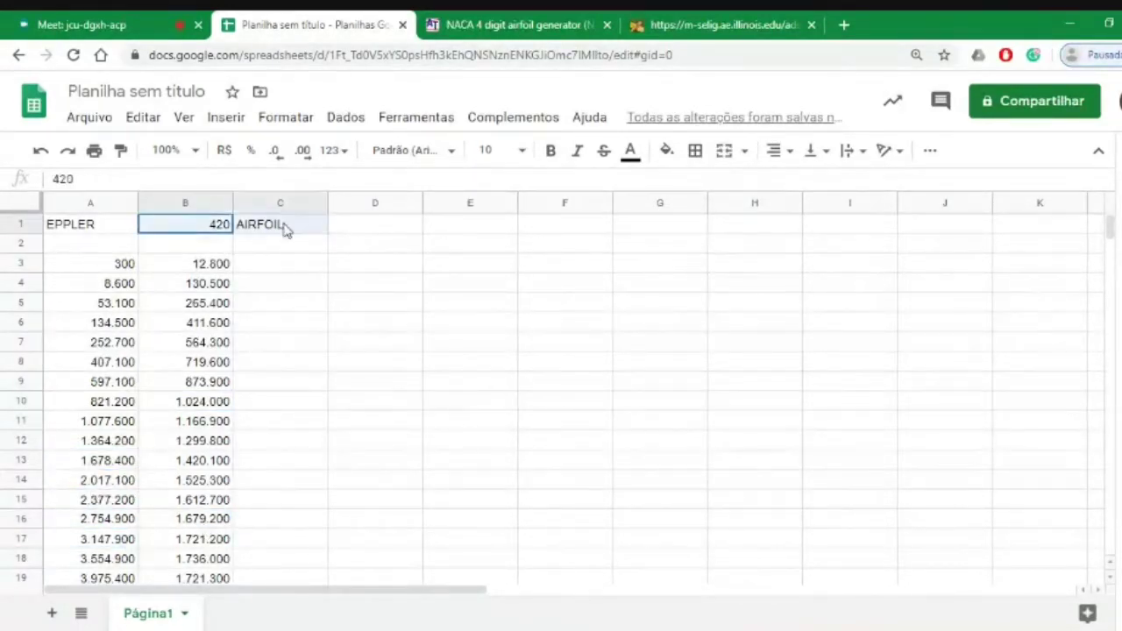
{"action": "key", "text": "Delete"}
{"action": "left_click", "coordinate": [209, 304]}
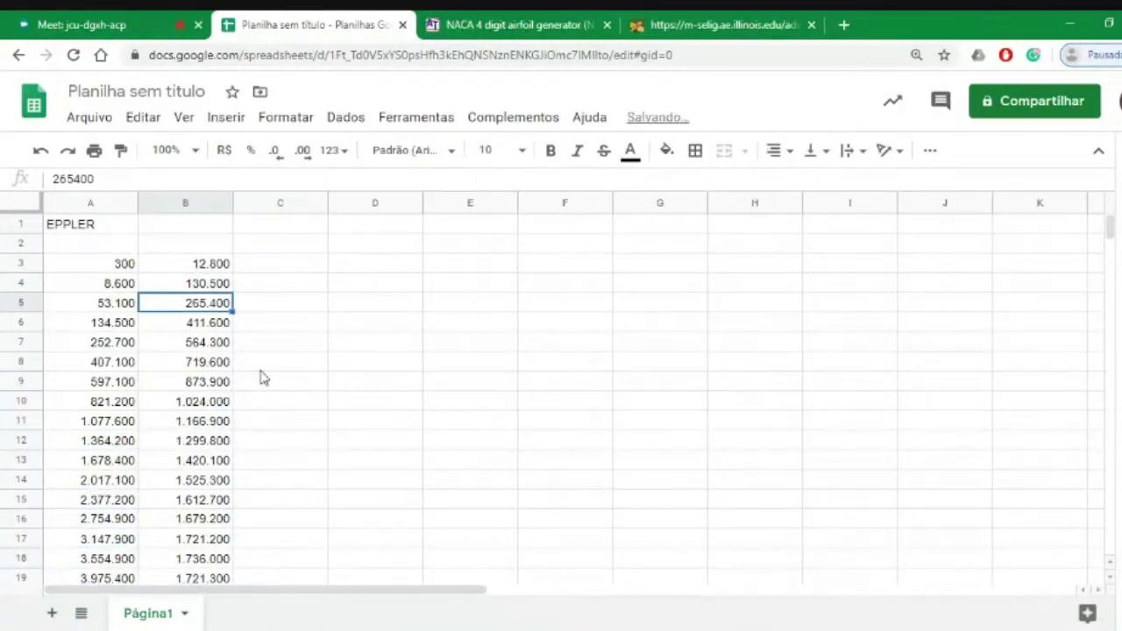
Step: Create a filter on the first coordinate block A2:B37 and sort it by column A in descending (Z → A) order
{"action": "scroll", "coordinate": [396, 386], "scroll_direction": "down", "scroll_amount": 5}
{"action": "scroll", "coordinate": [396, 386], "scroll_direction": "up", "scroll_amount": 5}
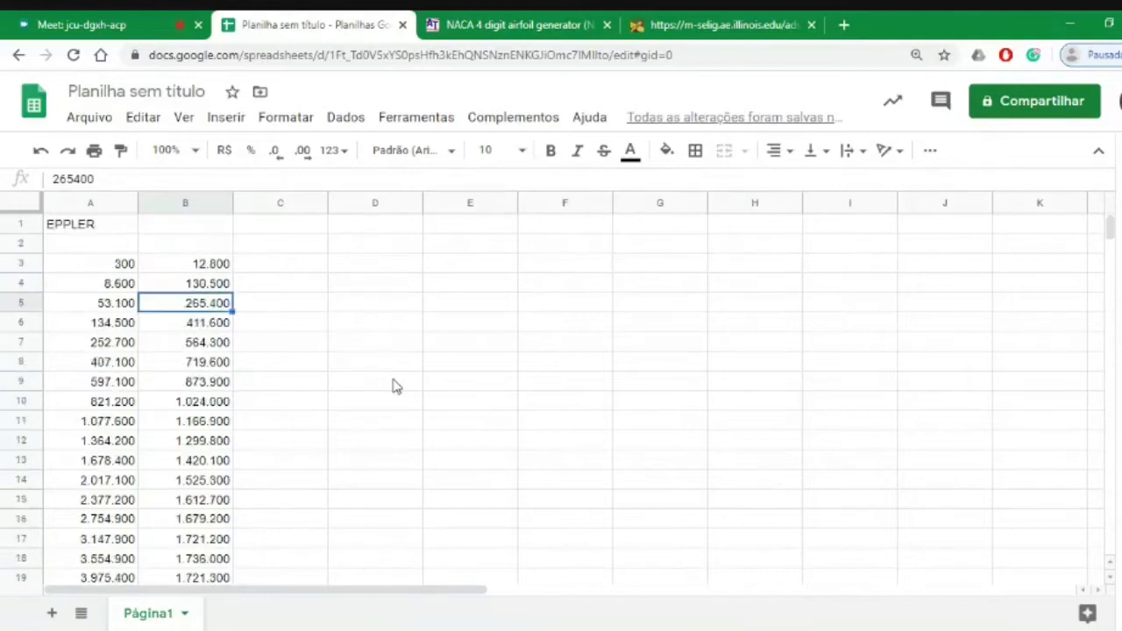
{"action": "left_click", "coordinate": [102, 248]}
{"action": "key", "text": "shift+Right"}
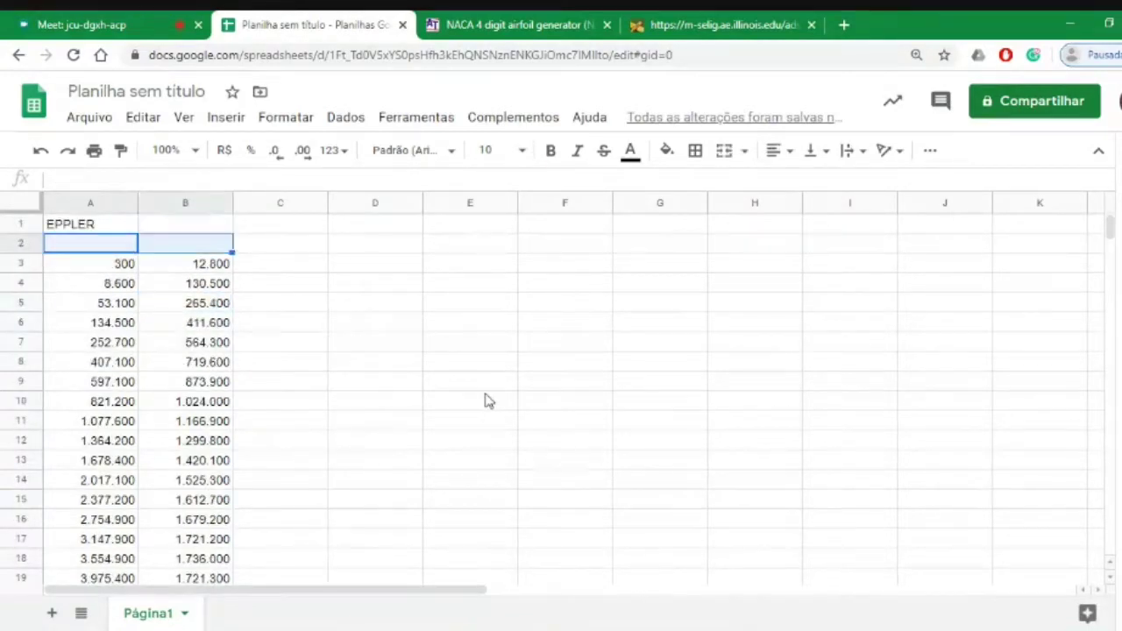
{"action": "key", "text": "shift+Down"}
{"action": "key", "text": "shift+Down"}
{"action": "key", "text": "shift+Down"}
{"action": "key", "text": "shift+Down"}
{"action": "key", "text": "shift+Down"}
{"action": "key", "text": "shift+Down"}
{"action": "key", "text": "shift+Down"}
{"action": "key", "text": "shift+Down"}
{"action": "key", "text": "shift+Down"}
{"action": "key", "text": "shift+Down"}
{"action": "key", "text": "shift+Down"}
{"action": "key", "text": "shift+Down"}
{"action": "key", "text": "shift+Down"}
{"action": "key", "text": "shift+Down"}
{"action": "key", "text": "shift+Down"}
{"action": "key", "text": "shift+Down"}
{"action": "key", "text": "shift+Down"}
{"action": "key", "text": "shift+Down"}
{"action": "key", "text": "shift+Down"}
{"action": "key", "text": "shift+Down"}
{"action": "key", "text": "shift+Down"}
{"action": "key", "text": "shift+Down"}
{"action": "key", "text": "shift+Down"}
{"action": "key", "text": "shift+Down"}
{"action": "key", "text": "shift+Down"}
{"action": "key", "text": "shift+Down"}
{"action": "key", "text": "shift+Down"}
{"action": "key", "text": "shift+Down"}
{"action": "key", "text": "shift+Down"}
{"action": "key", "text": "shift+Down"}
{"action": "key", "text": "shift+Down"}
{"action": "key", "text": "shift+Down"}
{"action": "key", "text": "shift+Down"}
{"action": "key", "text": "shift+Down"}
{"action": "key", "text": "shift+Down"}
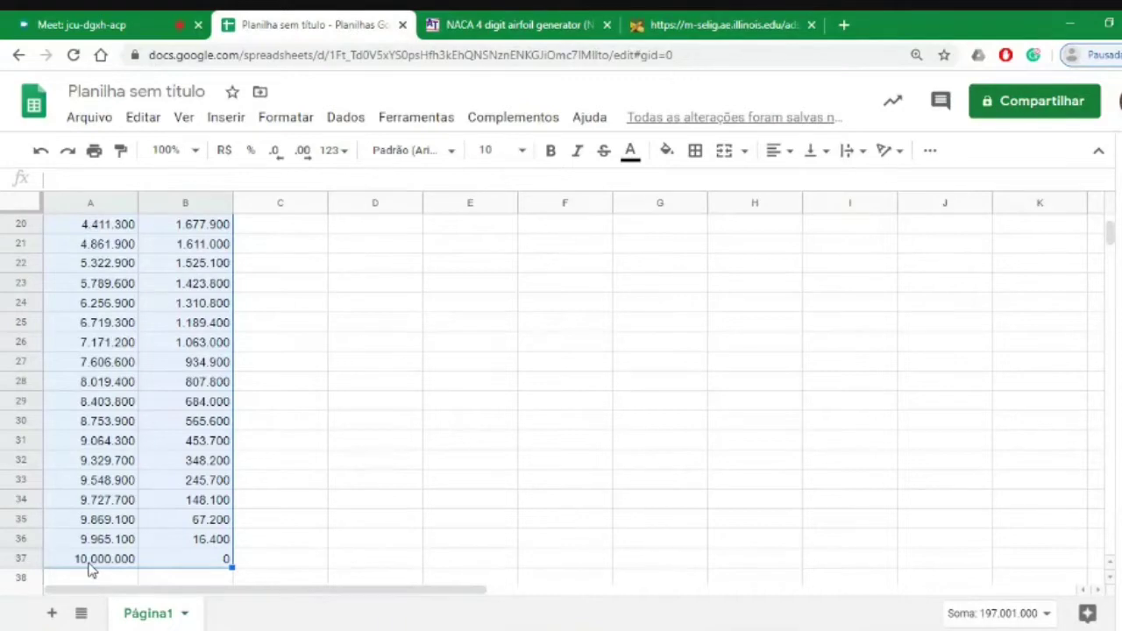
{"action": "scroll", "coordinate": [92, 525], "scroll_direction": "up", "scroll_amount": 10}
{"action": "left_click", "coordinate": [930, 150]}
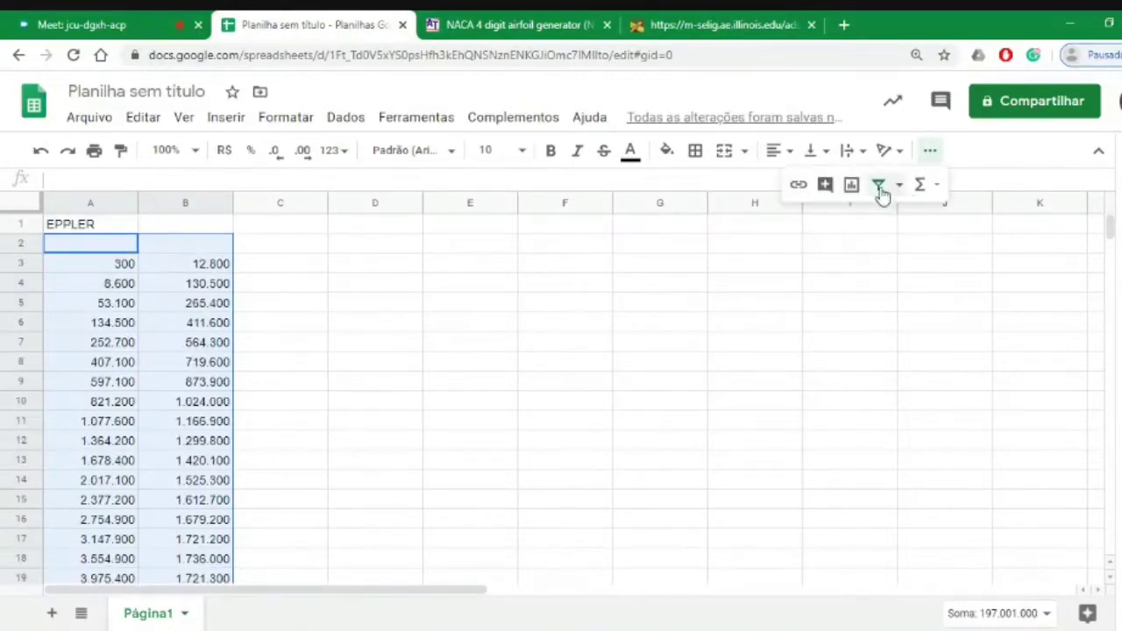
{"action": "left_click", "coordinate": [878, 185]}
{"action": "left_click", "coordinate": [128, 243]}
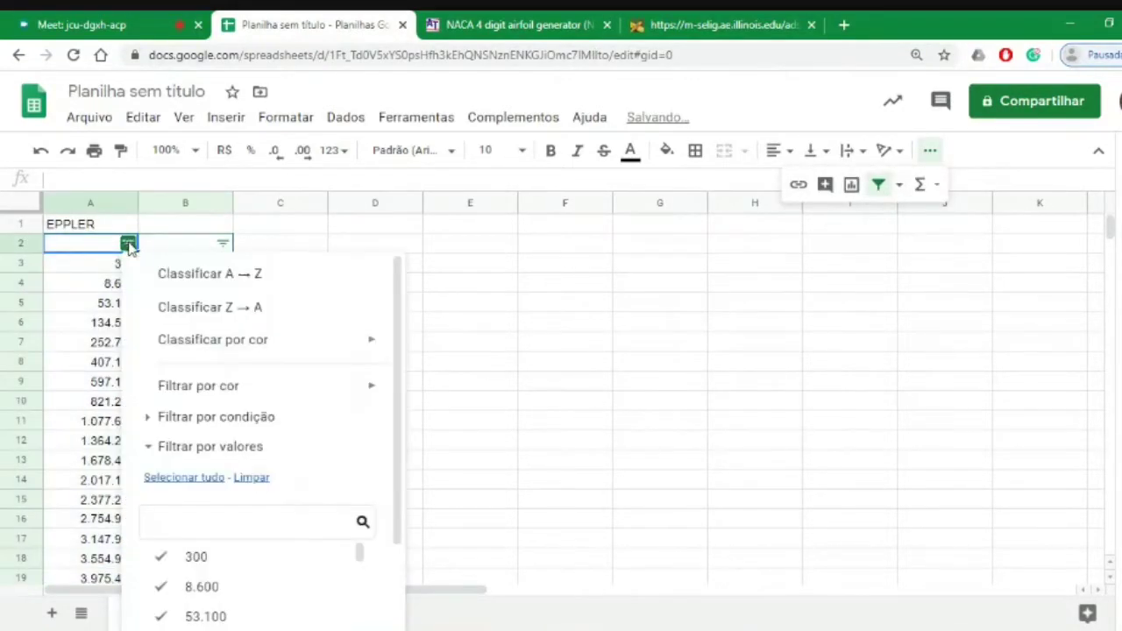
{"action": "left_click", "coordinate": [264, 305]}
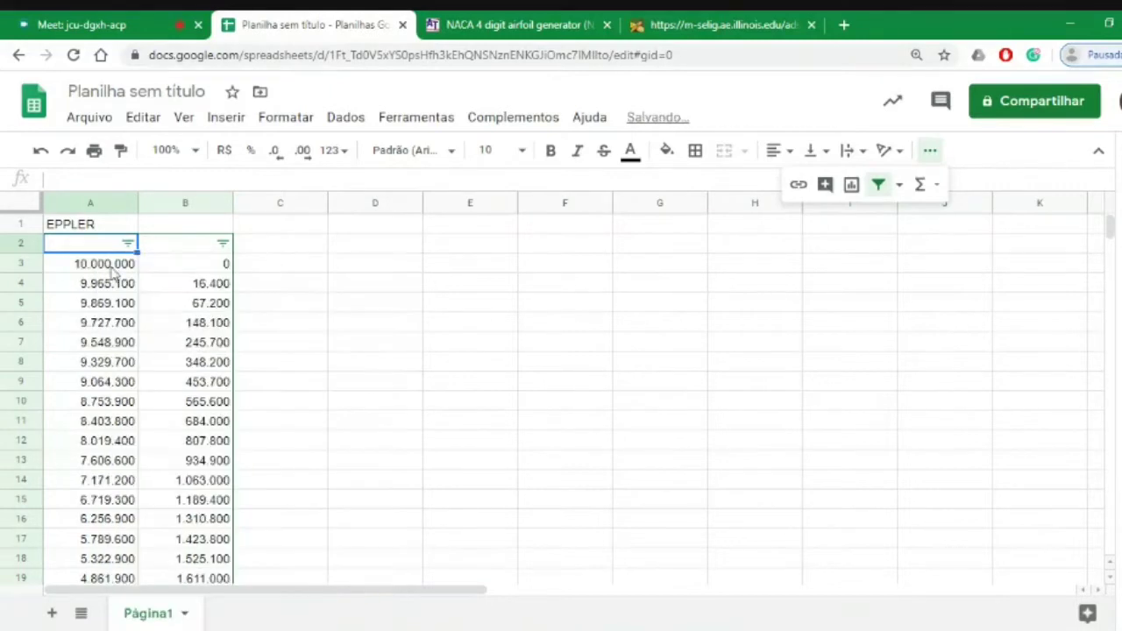
Step: Examine the sorted first block and the column B values of the second block, including the negative ones from B40 down
{"action": "left_click", "coordinate": [107, 265]}
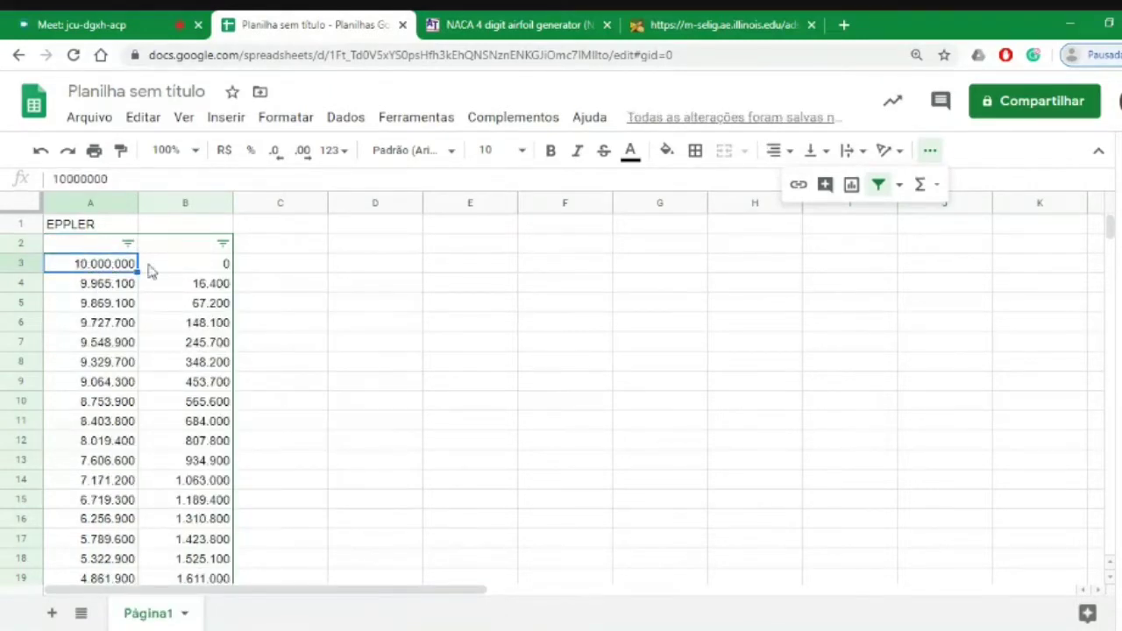
{"action": "left_click", "coordinate": [188, 269]}
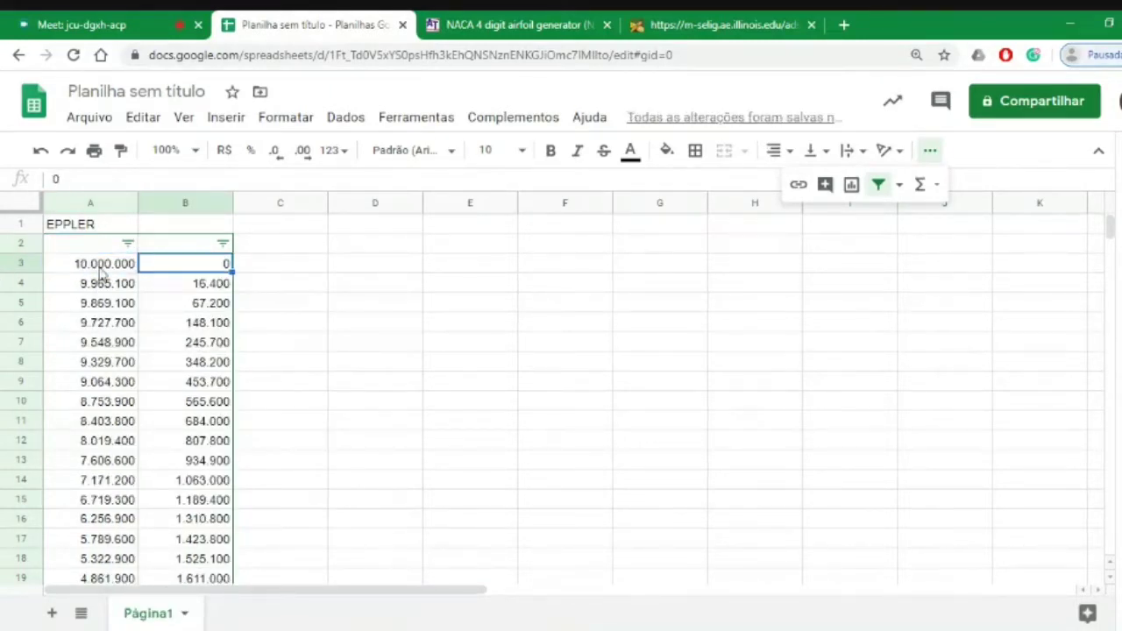
{"action": "scroll", "coordinate": [309, 394], "scroll_direction": "down", "scroll_amount": 10}
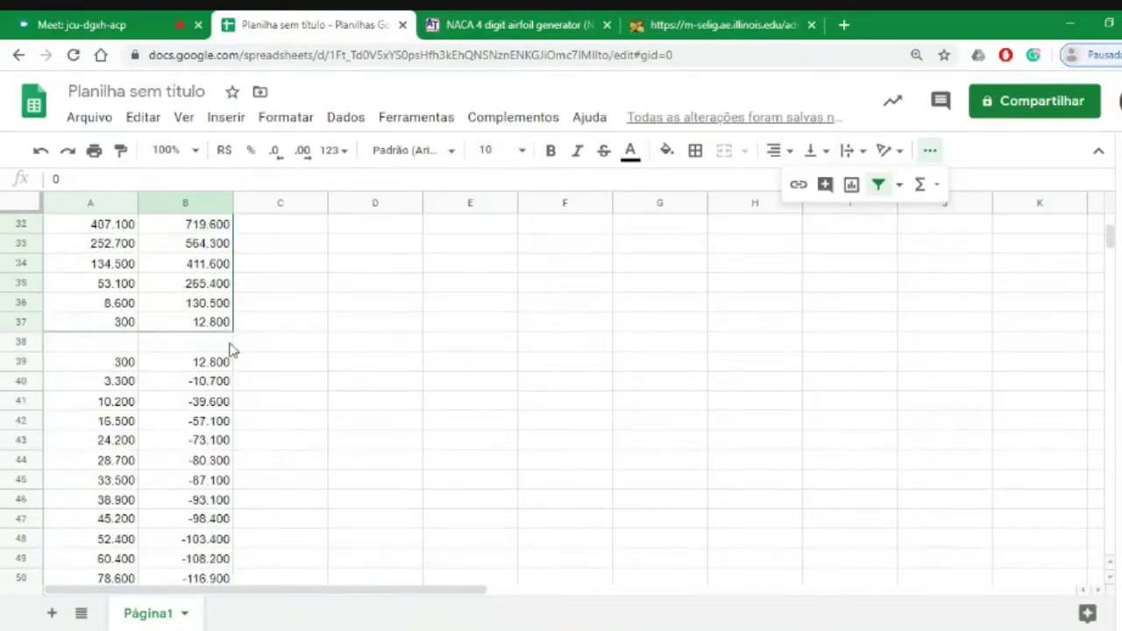
{"action": "scroll", "coordinate": [232, 349], "scroll_direction": "up", "scroll_amount": 10}
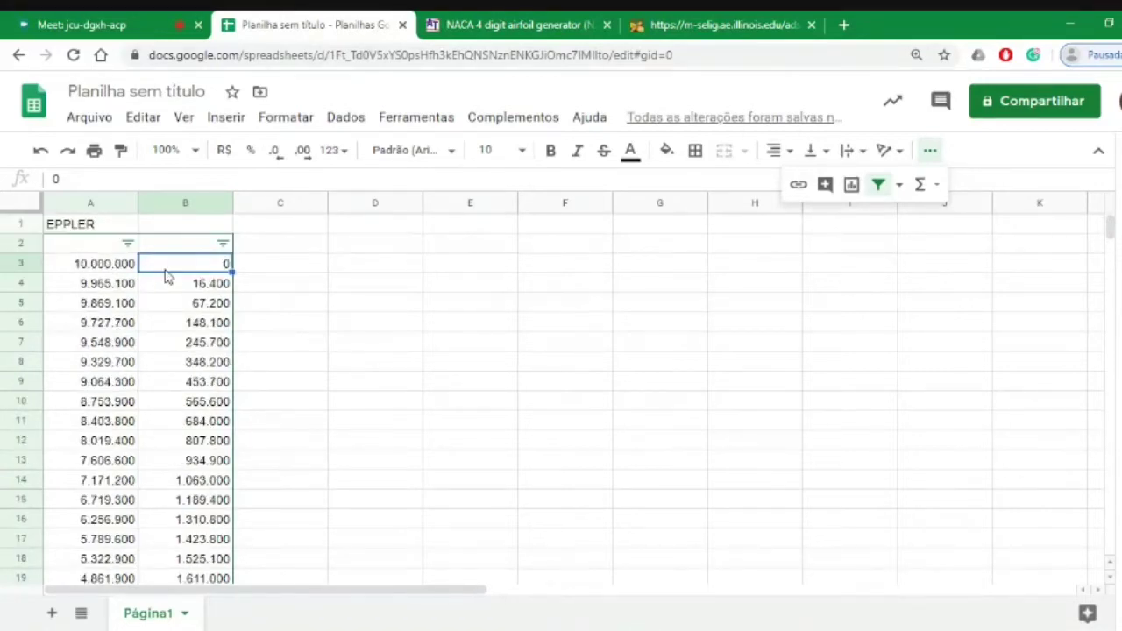
{"action": "left_click_drag", "start_coordinate": [195, 271], "coordinate": [198, 368]}
{"action": "left_click", "coordinate": [217, 463]}
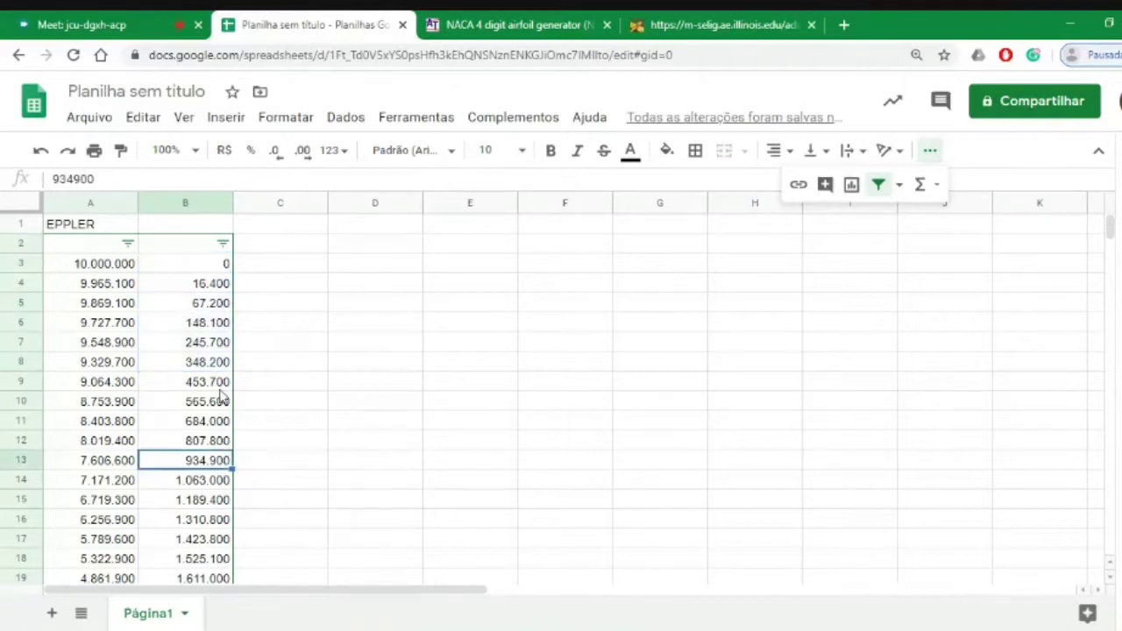
{"action": "scroll", "coordinate": [223, 399], "scroll_direction": "down", "scroll_amount": 9}
{"action": "scroll", "coordinate": [220, 407], "scroll_direction": "down", "scroll_amount": 4}
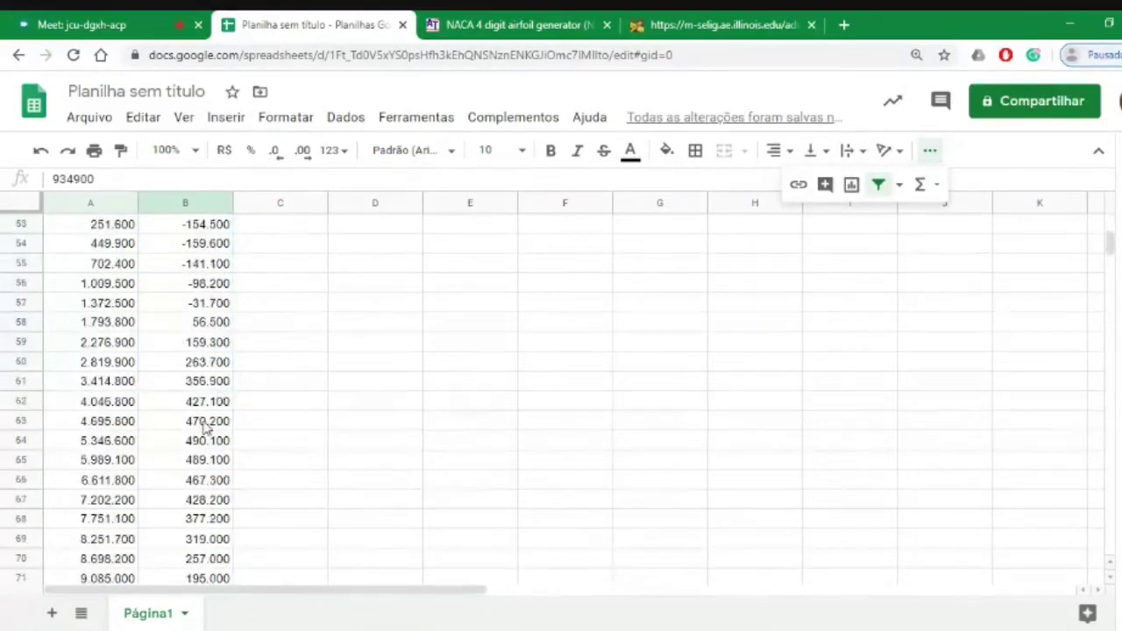
{"action": "left_click", "coordinate": [200, 402]}
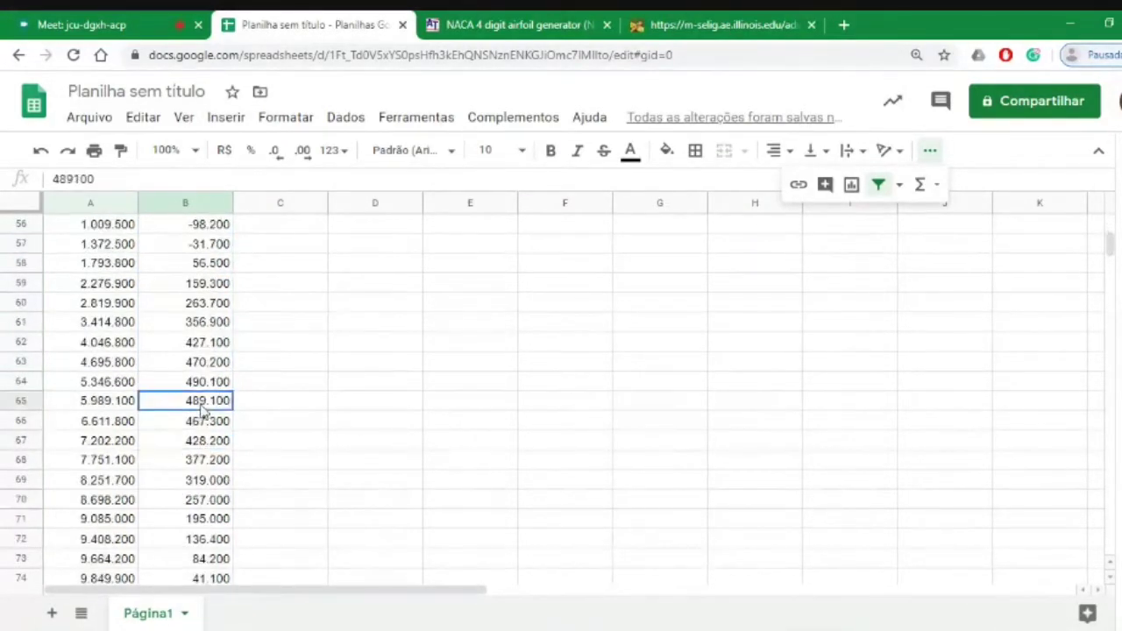
{"action": "scroll", "coordinate": [209, 381], "scroll_direction": "up", "scroll_amount": 5}
{"action": "left_click_drag", "start_coordinate": [206, 301], "coordinate": [185, 519]}
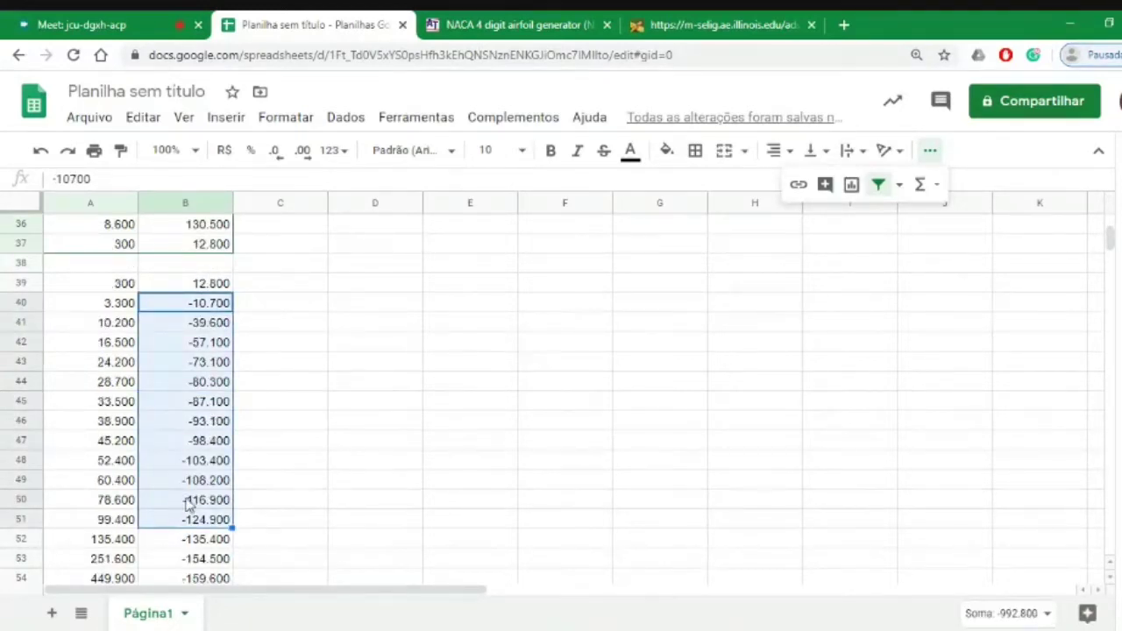
{"action": "left_click", "coordinate": [209, 440]}
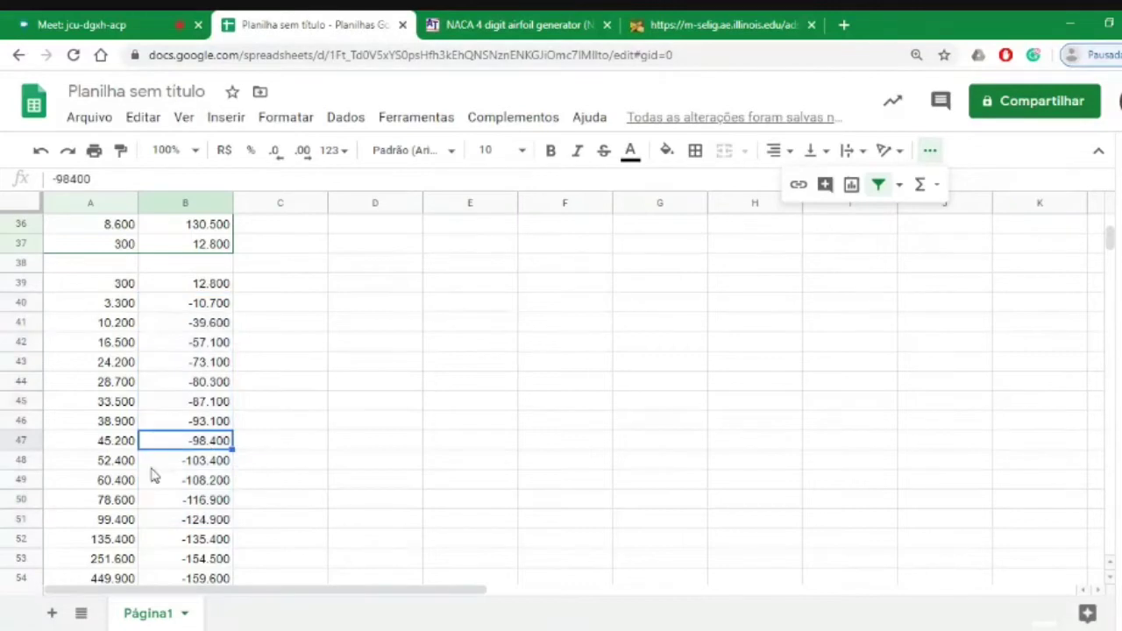
Step: Check the start and end points of both coordinate blocks, in rows 3, 37, 39 and 76
{"action": "left_click", "coordinate": [92, 287]}
{"action": "scroll", "coordinate": [97, 263], "scroll_direction": "up", "scroll_amount": 3}
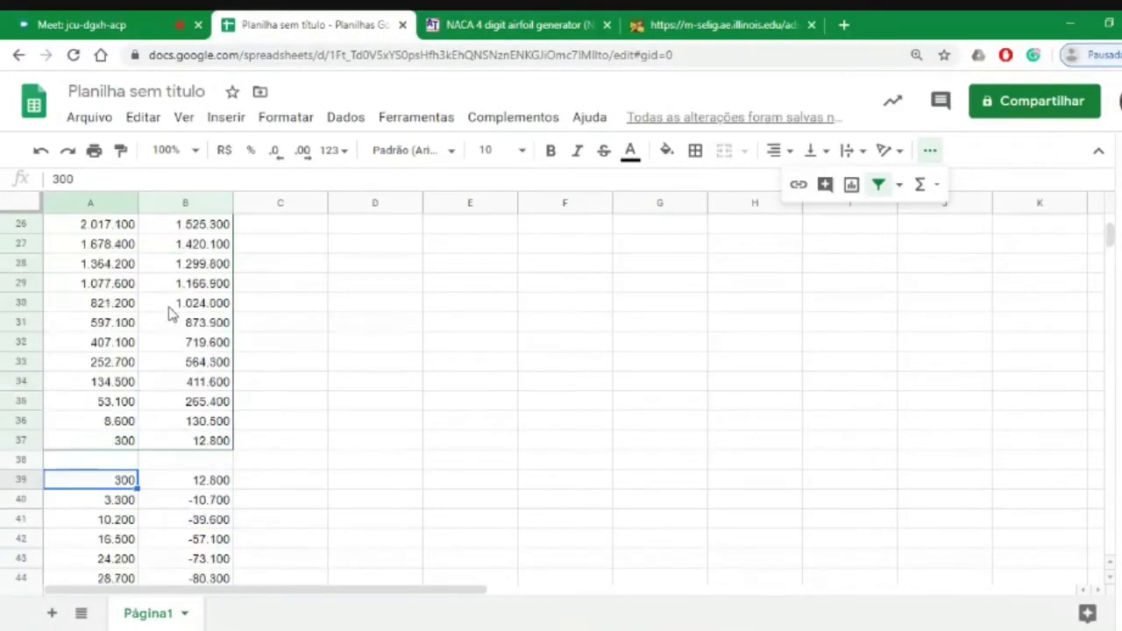
{"action": "scroll", "coordinate": [150, 438], "scroll_direction": "up", "scroll_amount": 8}
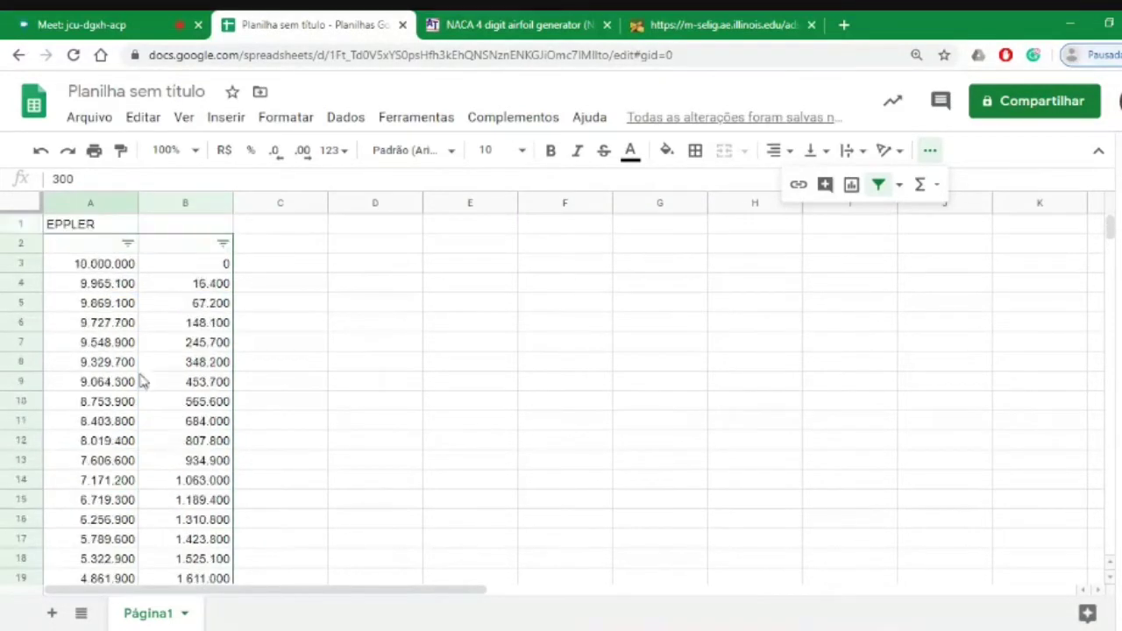
{"action": "left_click", "coordinate": [105, 264]}
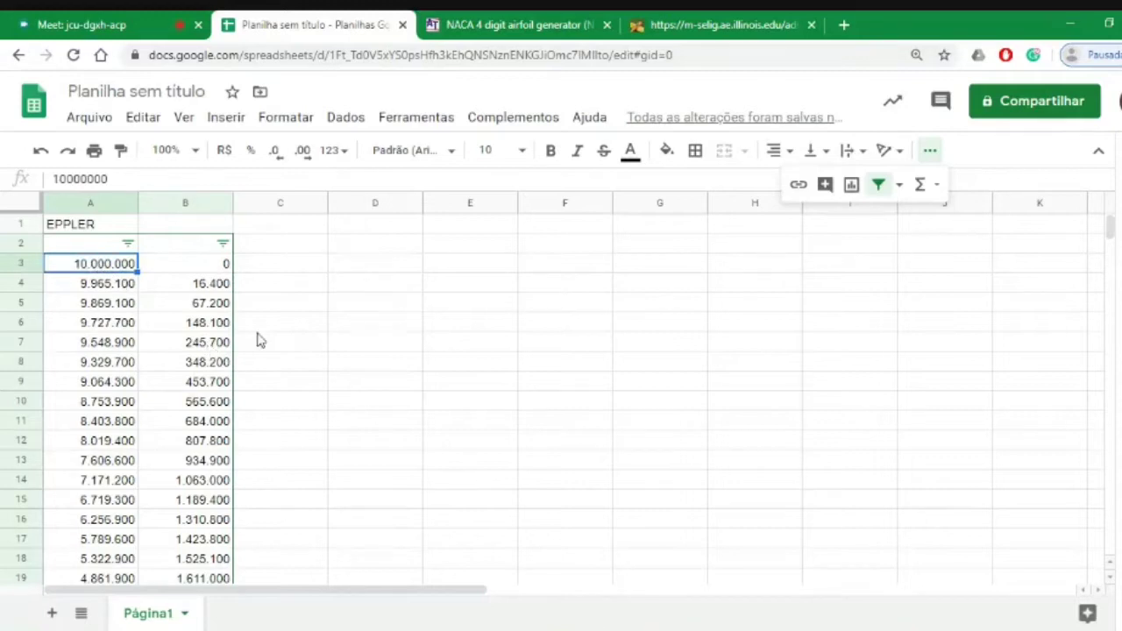
{"action": "scroll", "coordinate": [260, 340], "scroll_direction": "down", "scroll_amount": 8}
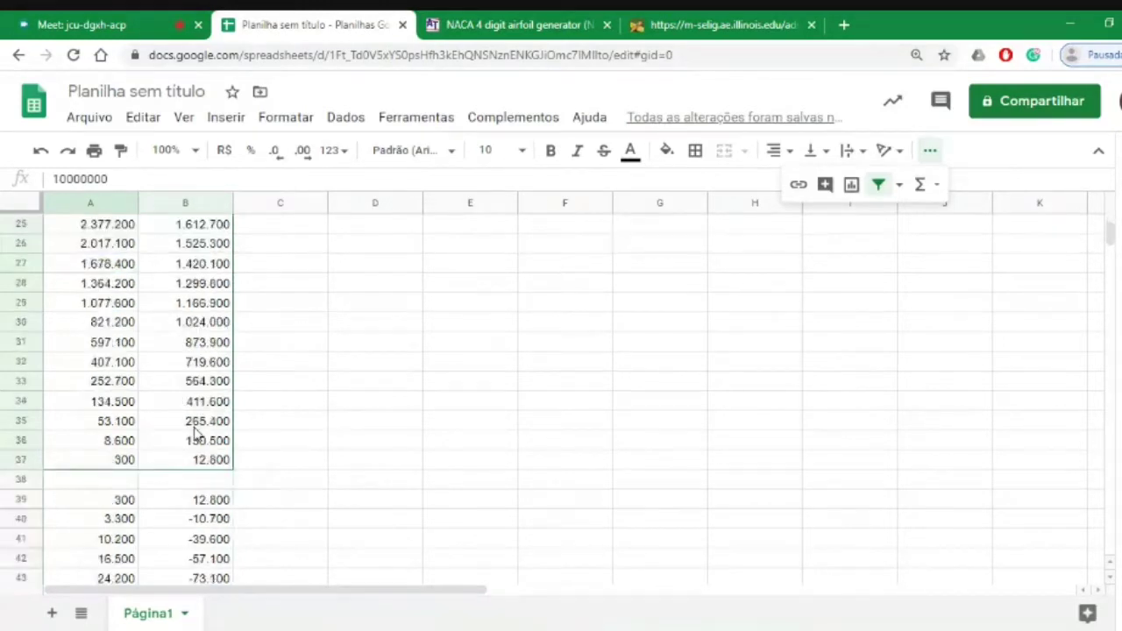
{"action": "left_click", "coordinate": [117, 461]}
{"action": "scroll", "coordinate": [166, 464], "scroll_direction": "down", "scroll_amount": 2}
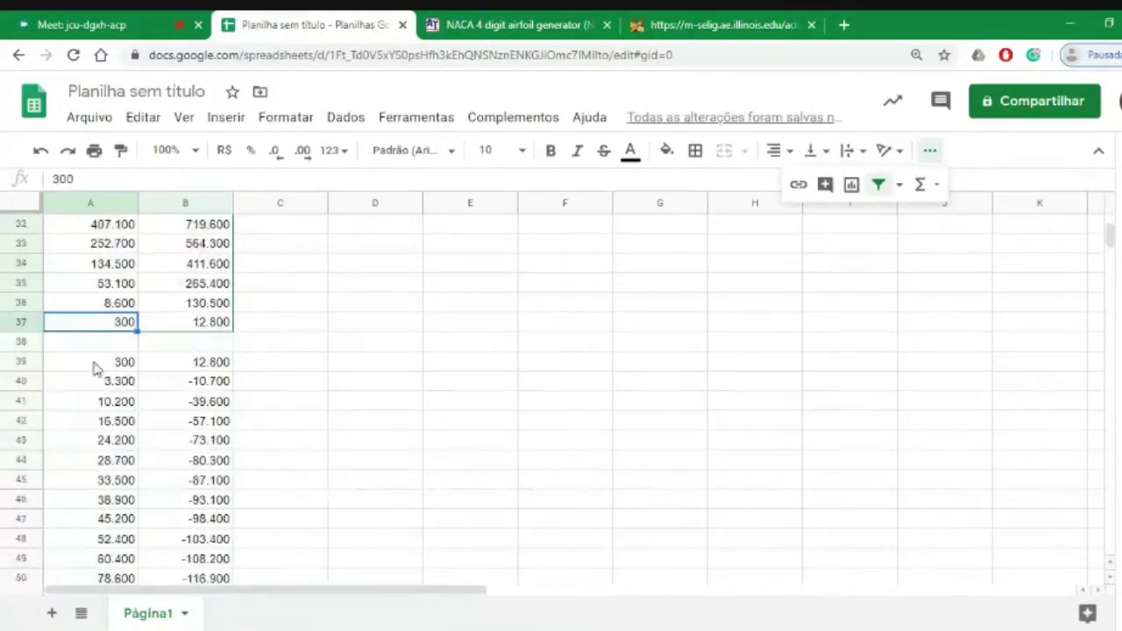
{"action": "left_click_drag", "start_coordinate": [93, 366], "coordinate": [175, 364]}
{"action": "scroll", "coordinate": [150, 413], "scroll_direction": "down", "scroll_amount": 10}
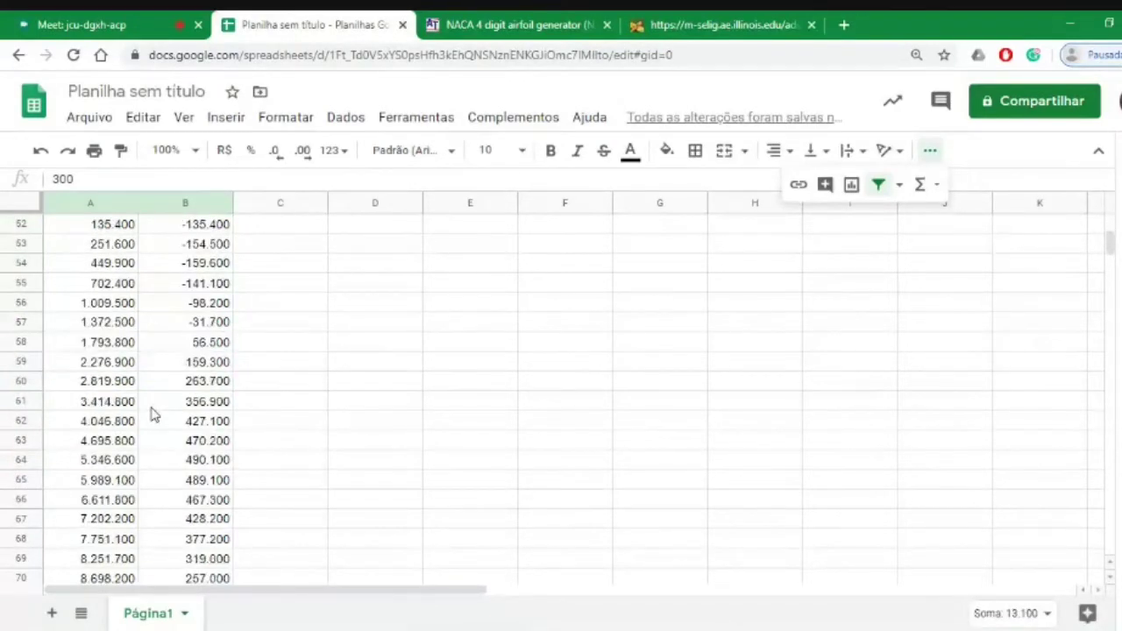
{"action": "left_click_drag", "start_coordinate": [109, 497], "coordinate": [203, 500]}
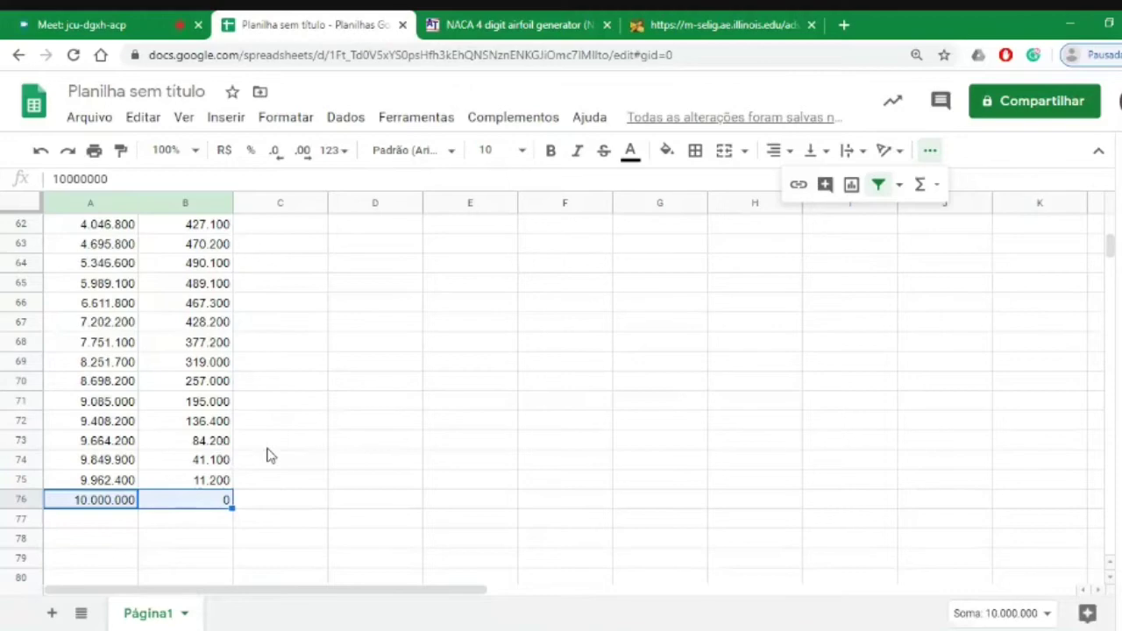
Step: Copy all the airfoil data from the sheet and replace the contents of the e420 file in Notepad with it
{"action": "key", "text": "ctrl+Home"}
{"action": "key", "text": "ctrl+shift+End"}
{"action": "key", "text": "ctrl+c"}
{"action": "key", "text": "alt+Tab"}
{"action": "left_click_drag", "start_coordinate": [1009, 459], "coordinate": [959, 170]}
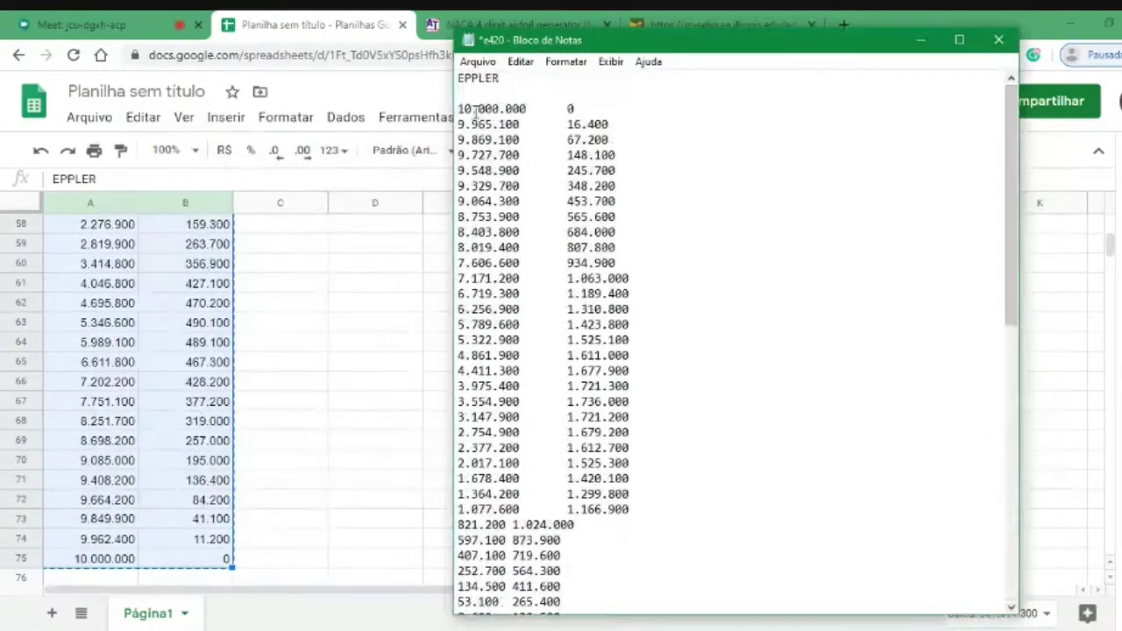
{"action": "left_click_drag", "start_coordinate": [471, 109], "coordinate": [477, 115]}
{"action": "left_click", "coordinate": [533, 108]}
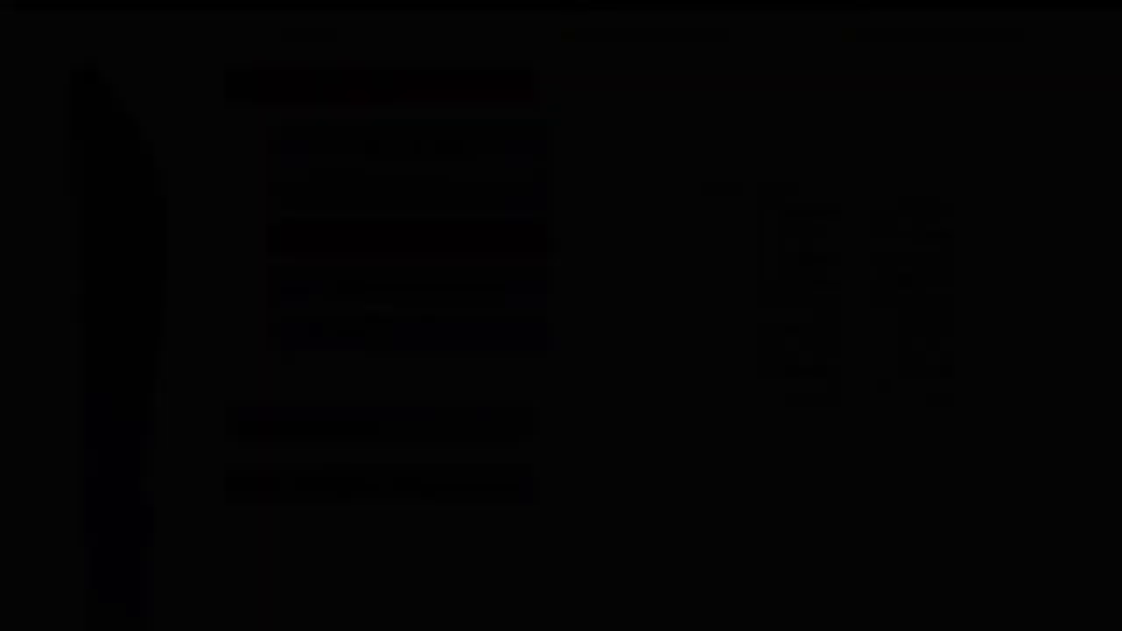
Step: Locate the xfoil application in the Xfoil folder and switch to the running XFOIL console
{"action": "key", "text": "Right"}
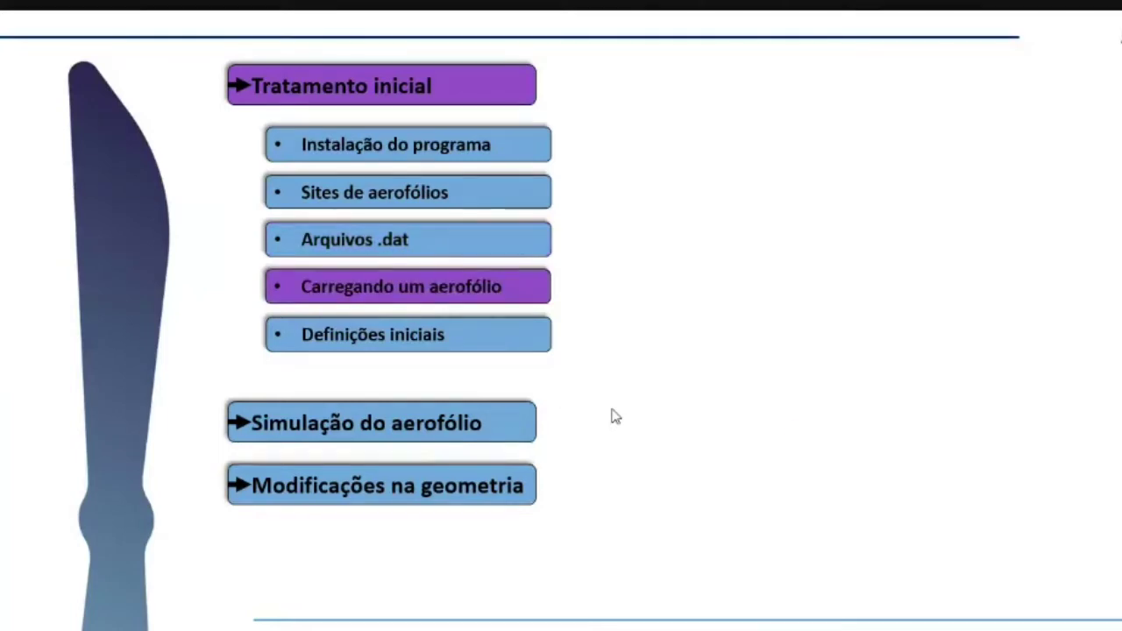
{"action": "key", "text": "Right"}
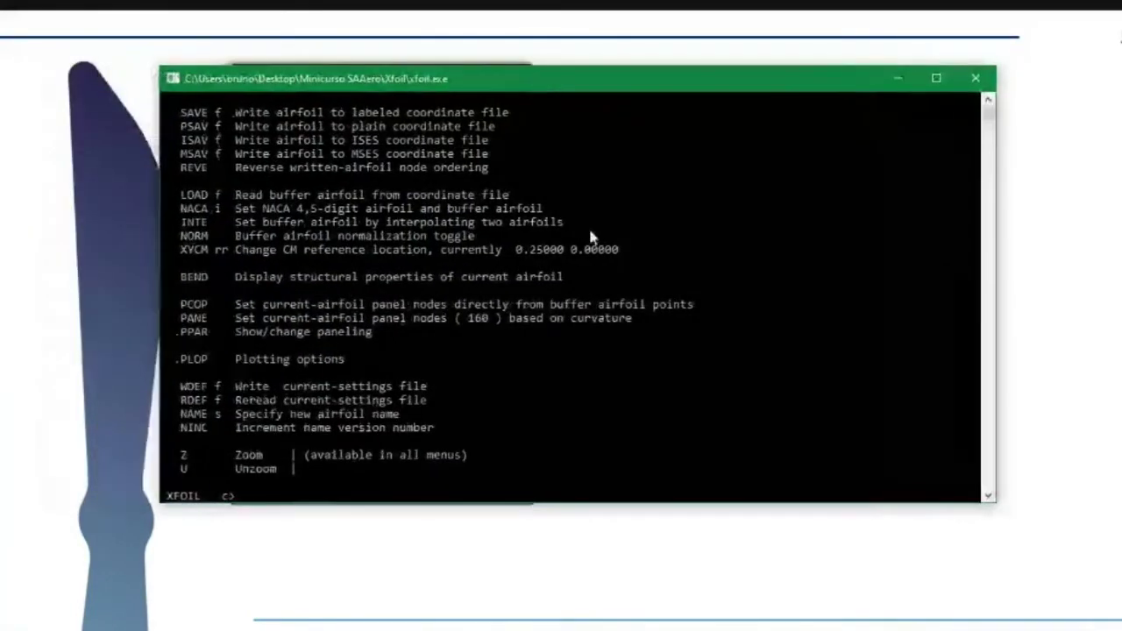
{"action": "key", "text": "Right"}
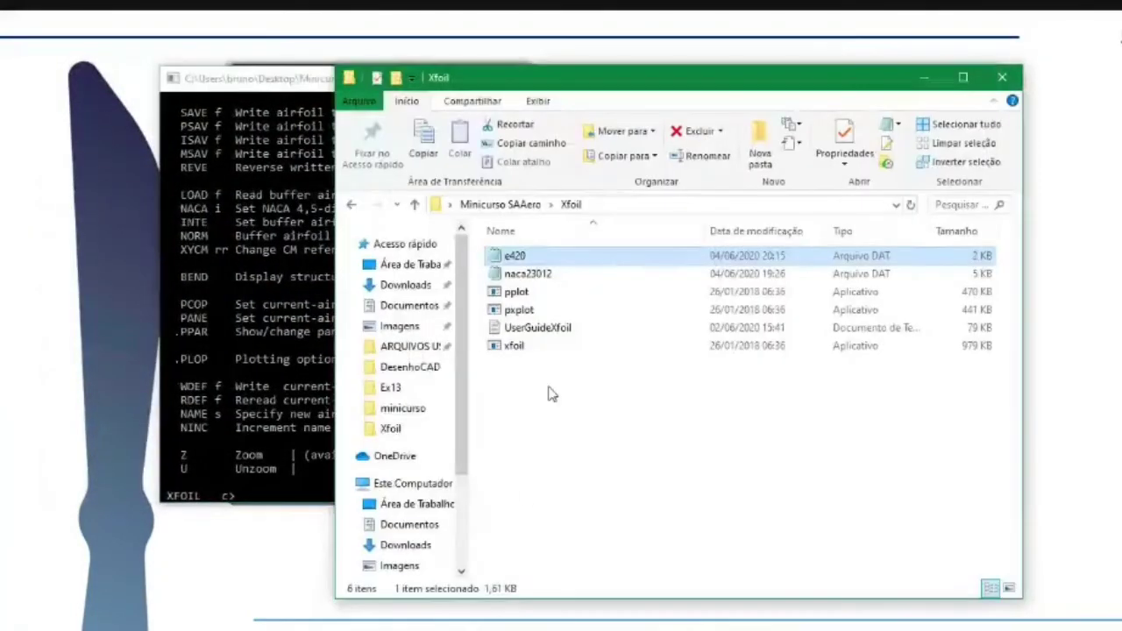
{"action": "left_click", "coordinate": [538, 349]}
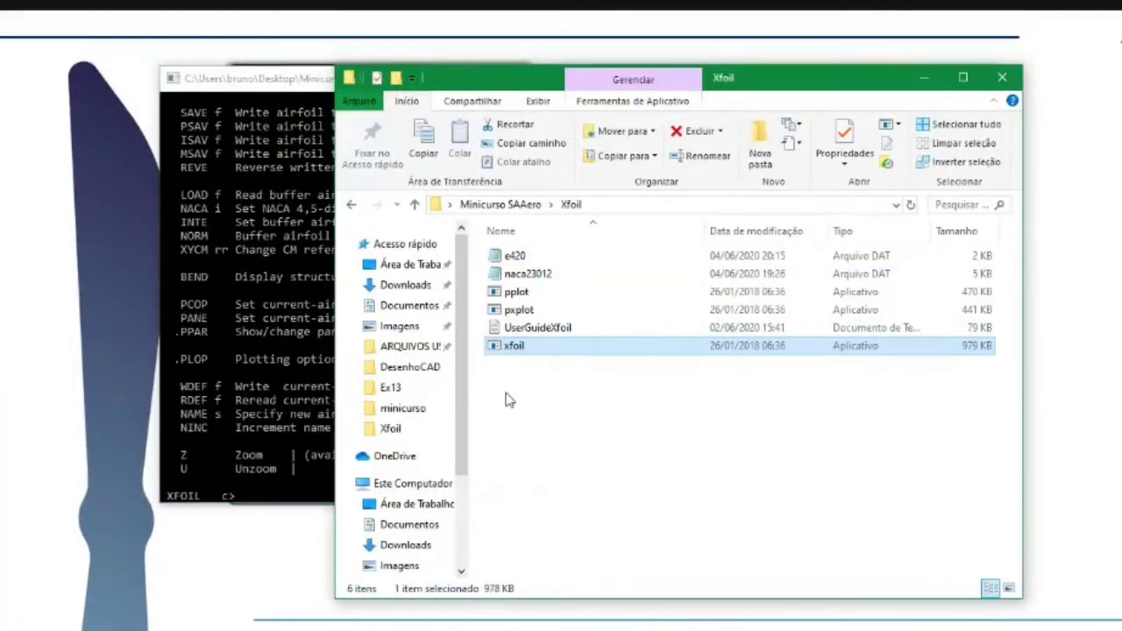
{"action": "left_click", "coordinate": [294, 83]}
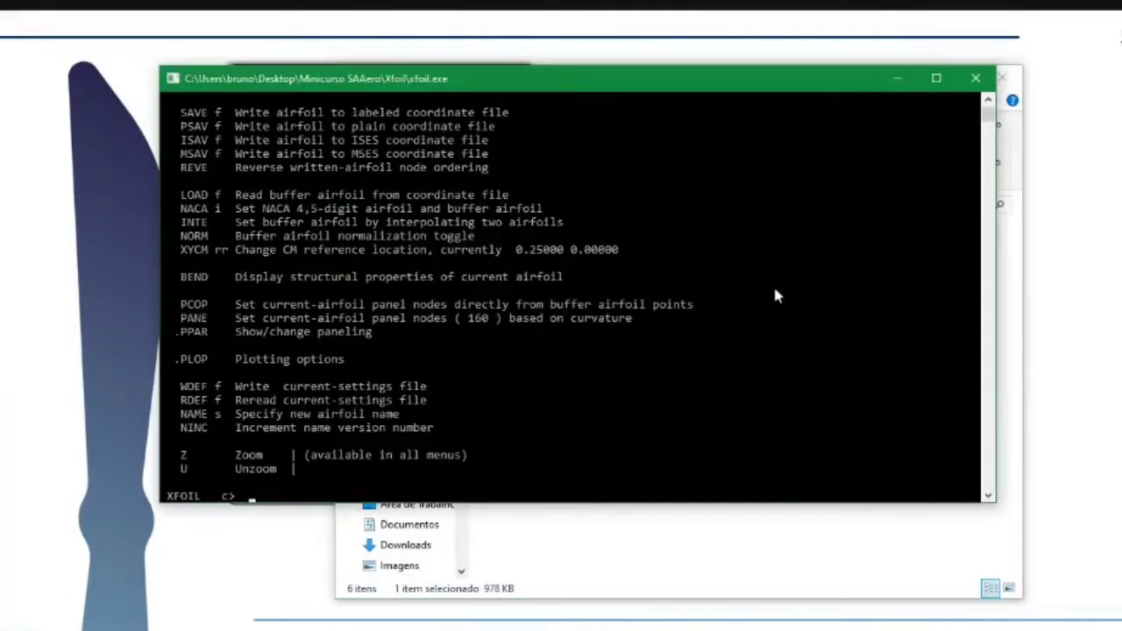
Step: Point out the NACA command in the XFOIL command list and generate the airfoil with naca 2412
{"action": "left_click", "coordinate": [417, 391]}
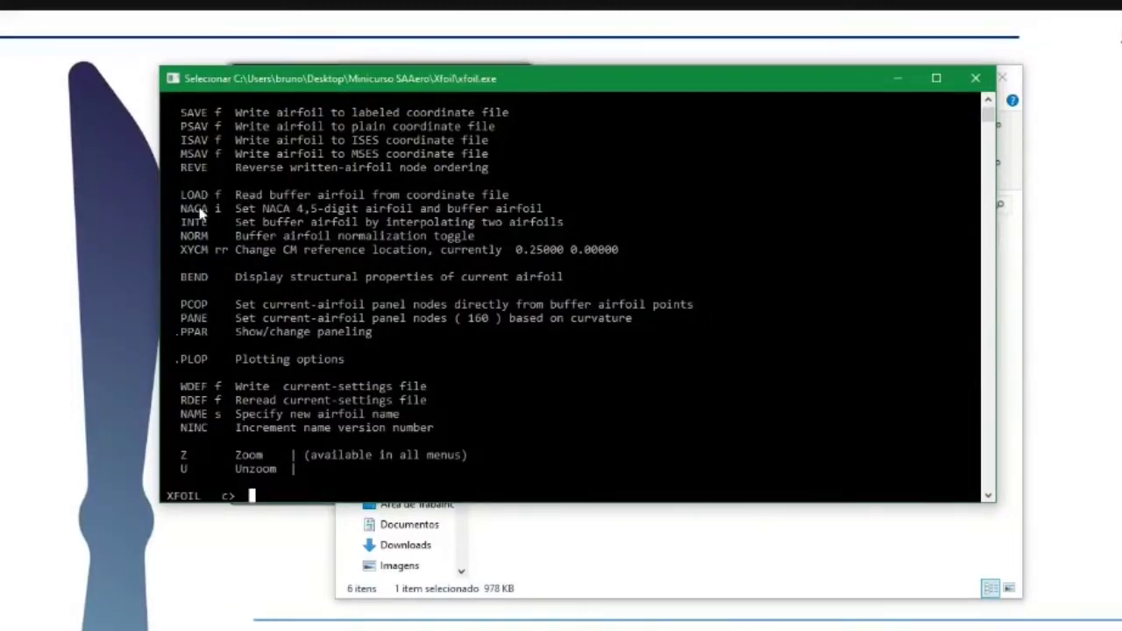
{"action": "left_click_drag", "start_coordinate": [182, 211], "coordinate": [541, 215]}
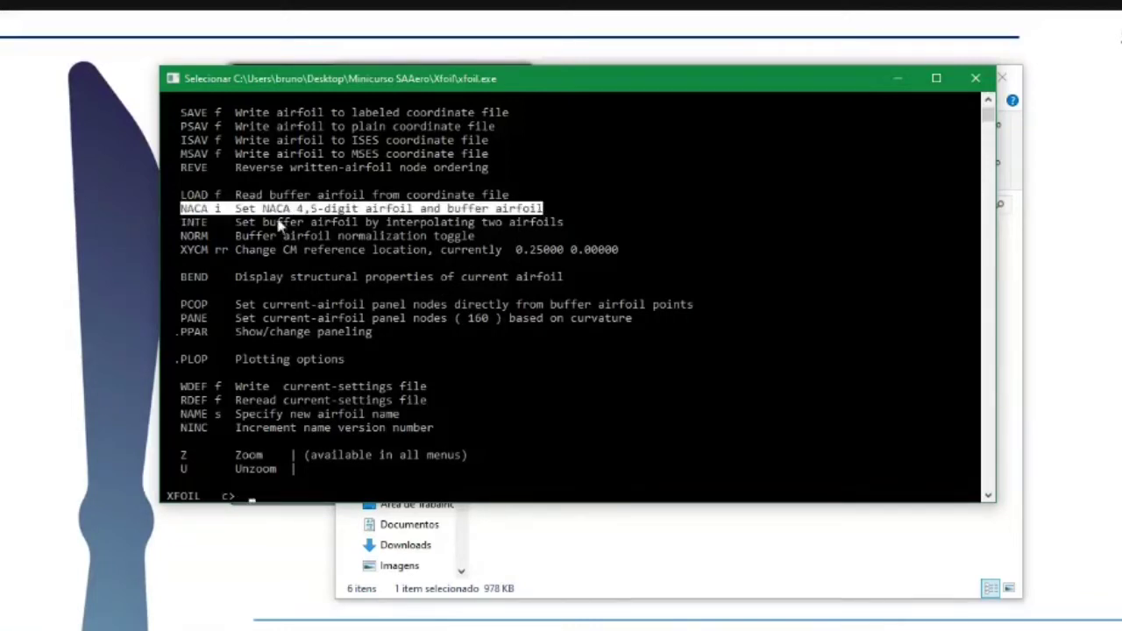
{"action": "left_click", "coordinate": [267, 497]}
{"action": "key", "text": "Escape"}
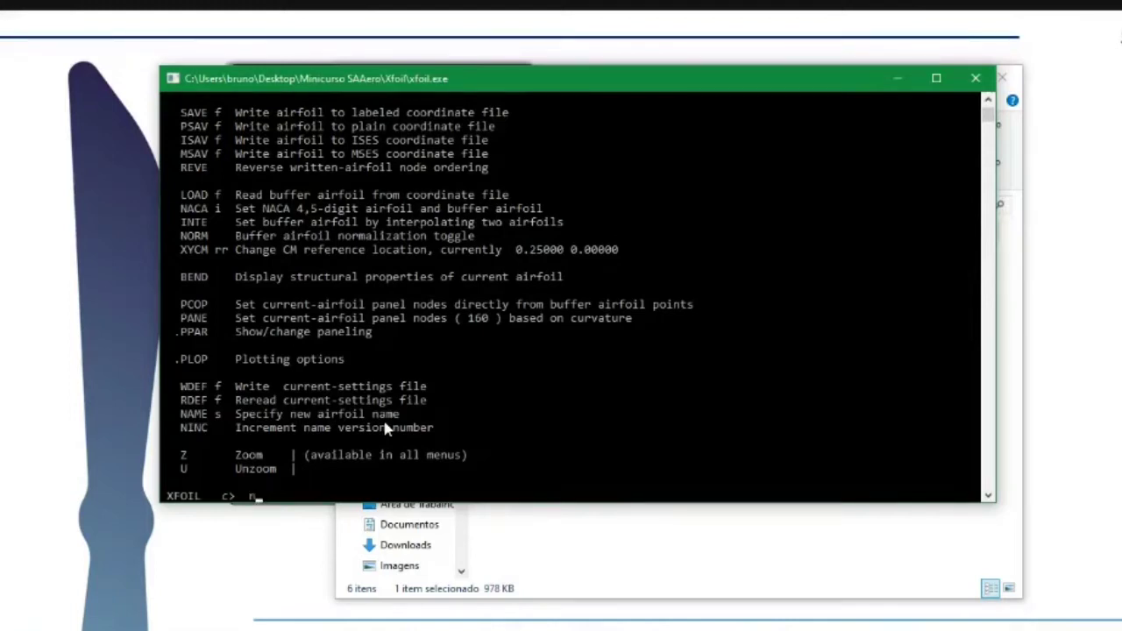
{"action": "type", "text": "naca 2412"}
{"action": "key", "text": "Return"}
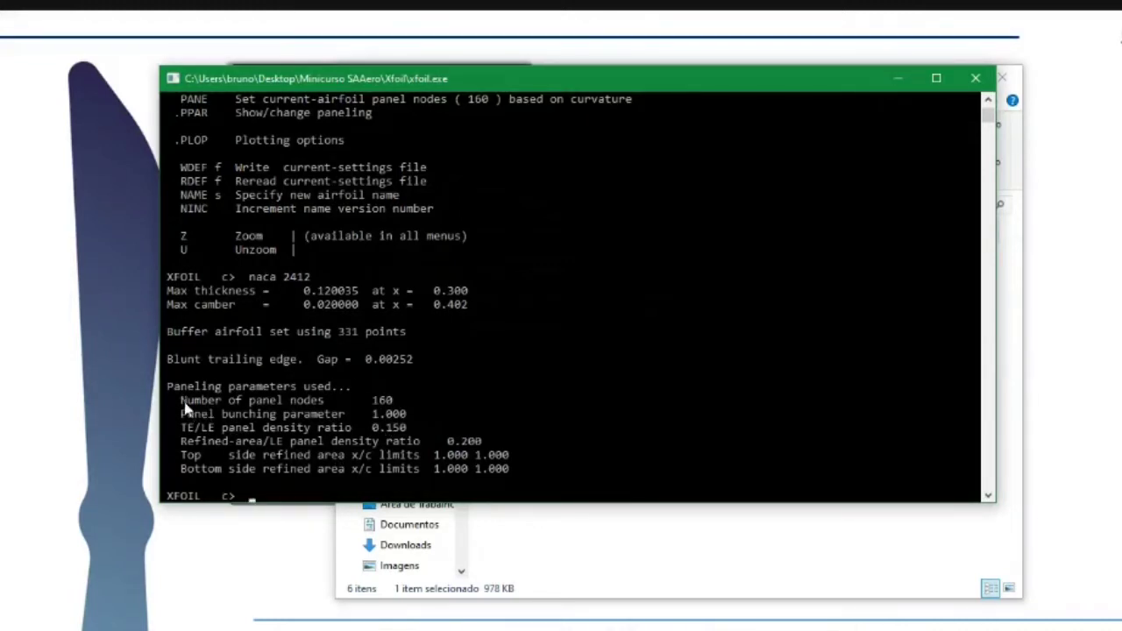
Step: Point out the paneling parameters of the NACA 2412 airfoil and display its panel plot with ppar
{"action": "left_click_drag", "start_coordinate": [180, 400], "coordinate": [498, 466]}
{"action": "left_click", "coordinate": [491, 454]}
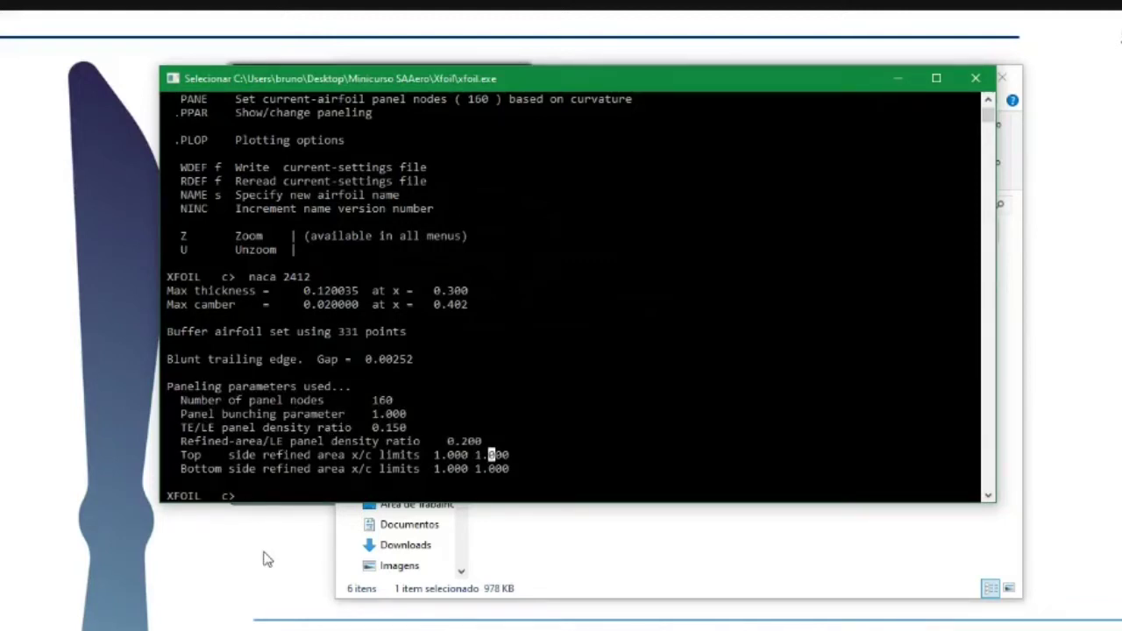
{"action": "type", "text": "pp"}
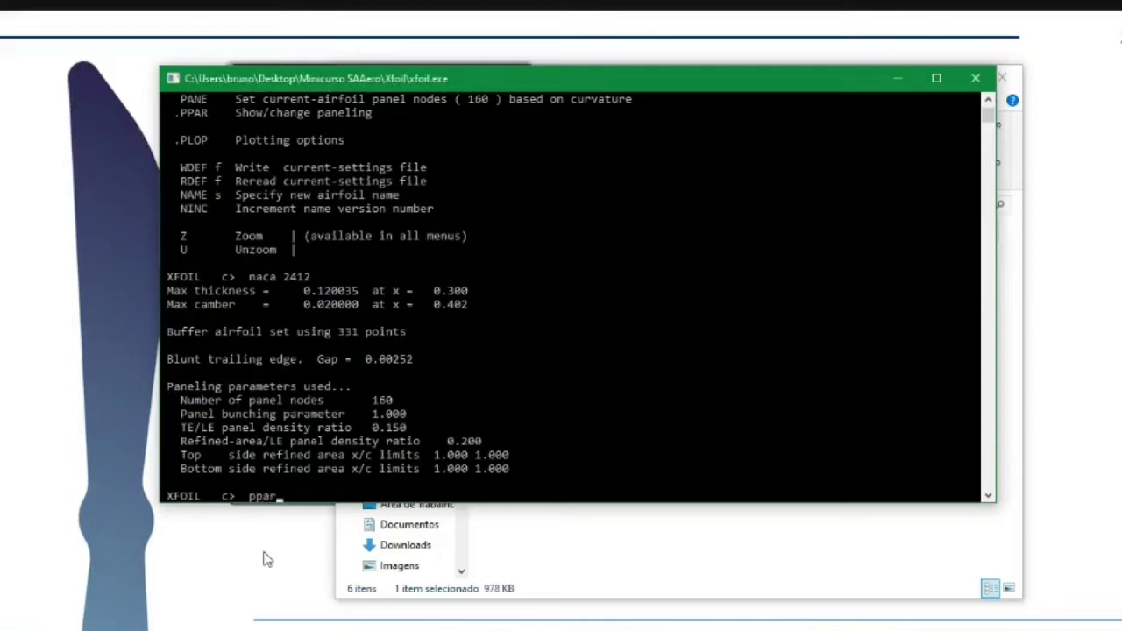
{"action": "type", "text": "ar"}
{"action": "key", "text": "Return"}
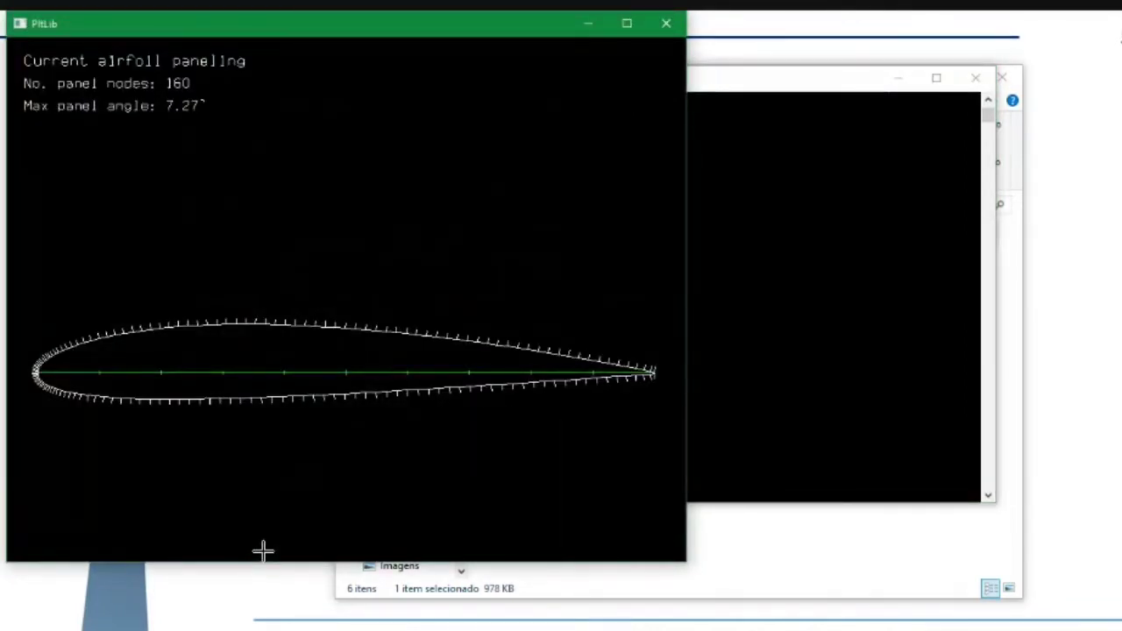
{"action": "key", "text": "alt+Tab"}
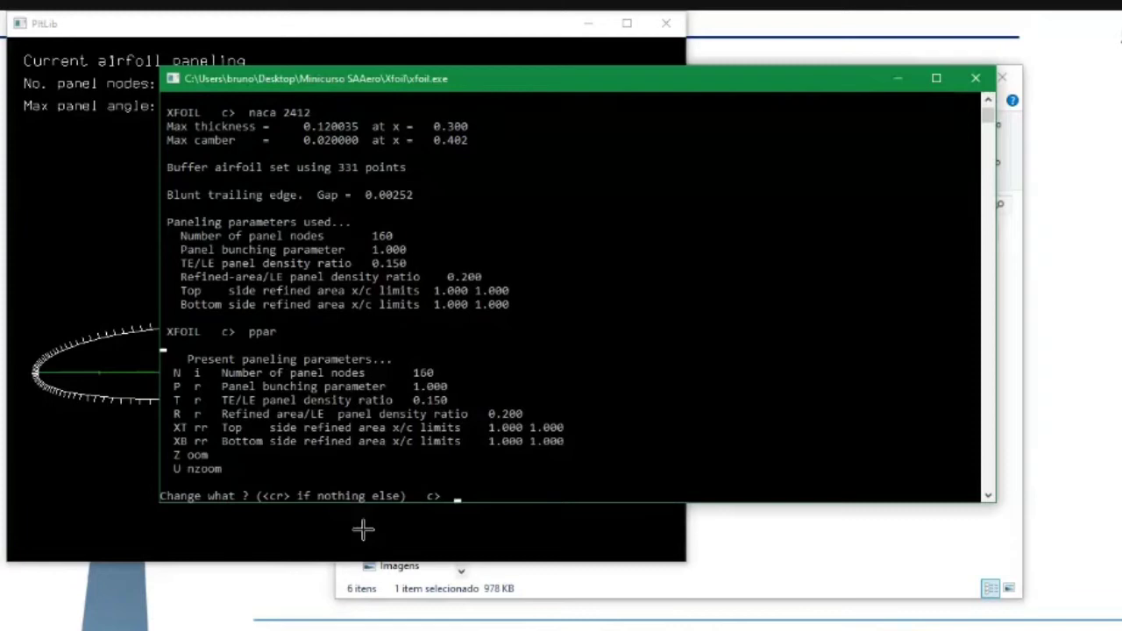
Step: Generate a more cambered airfoil with naca 9412 and display its panel plot with ppar
{"action": "type", "text": "naca 9412"}
{"action": "key", "text": "Return"}
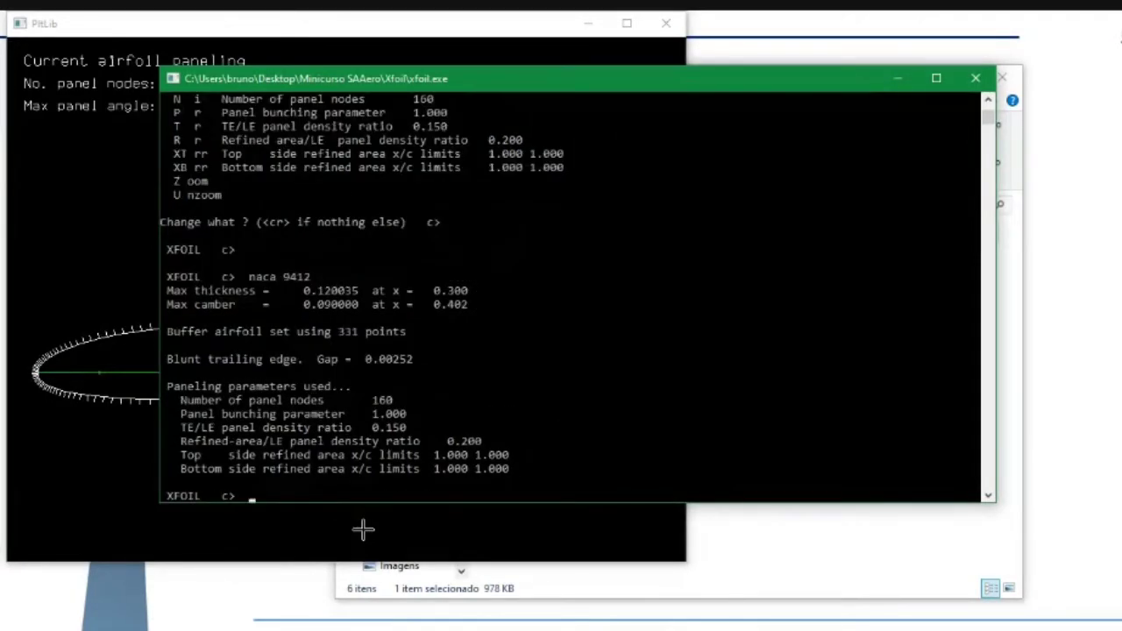
{"action": "type", "text": "ppar"}
{"action": "key", "text": "Return"}
{"action": "left_click", "coordinate": [363, 529]}
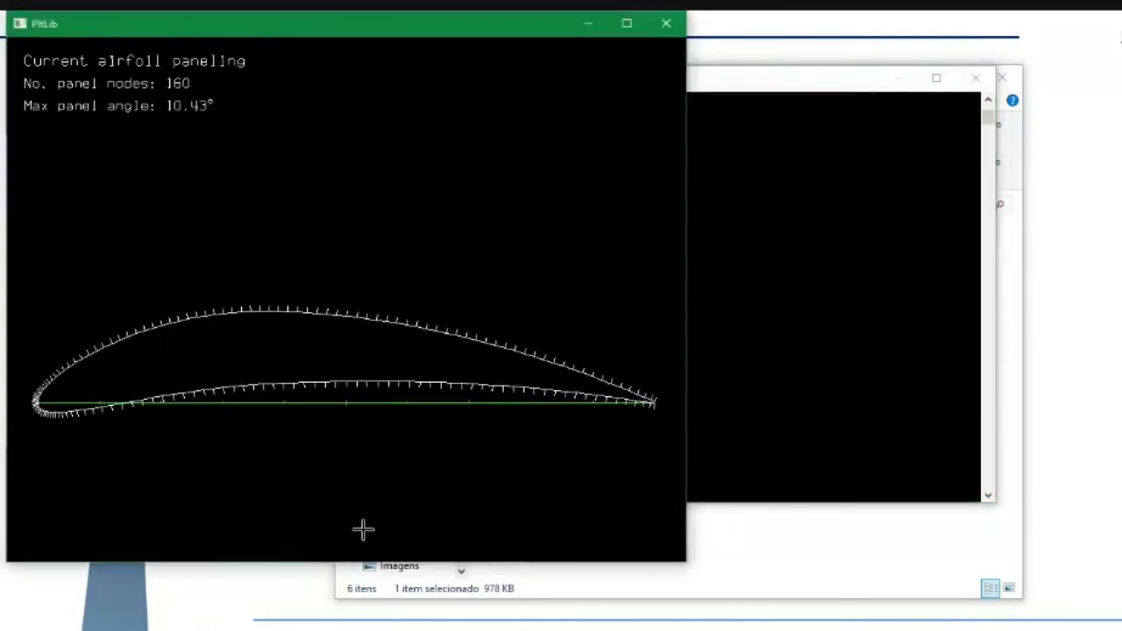
{"action": "key", "text": "alt+Tab"}
{"action": "key", "text": "Return"}
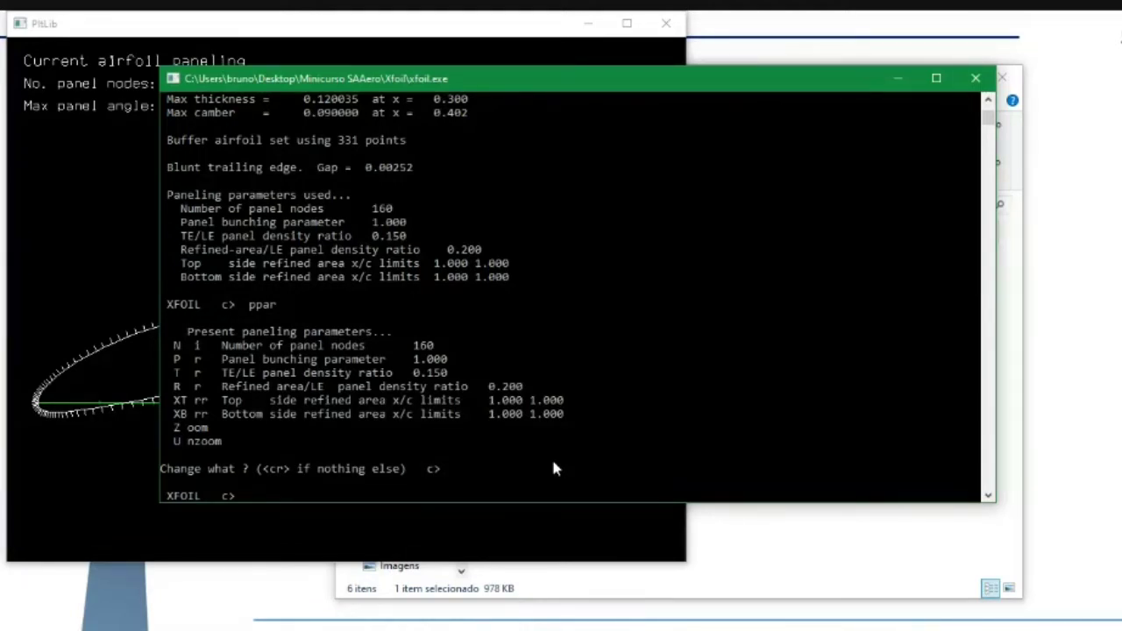
Step: Look at the naca23012 file from the Xfoil folder in Notepad and open it in Notepad++ for editing
{"action": "left_click", "coordinate": [739, 550]}
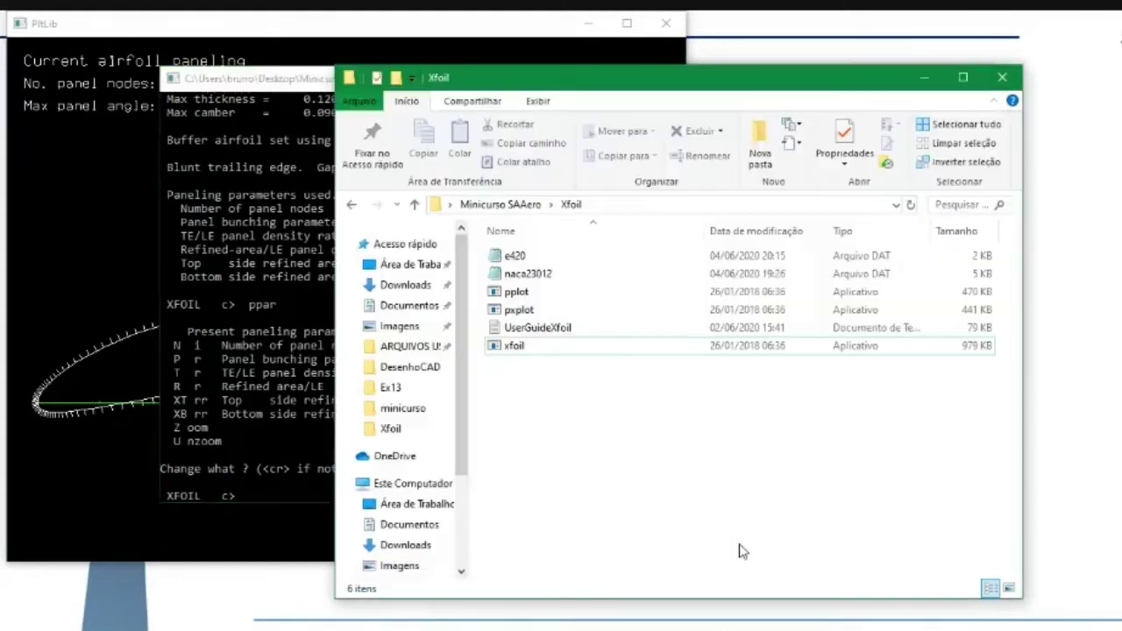
{"action": "double_click", "coordinate": [562, 278]}
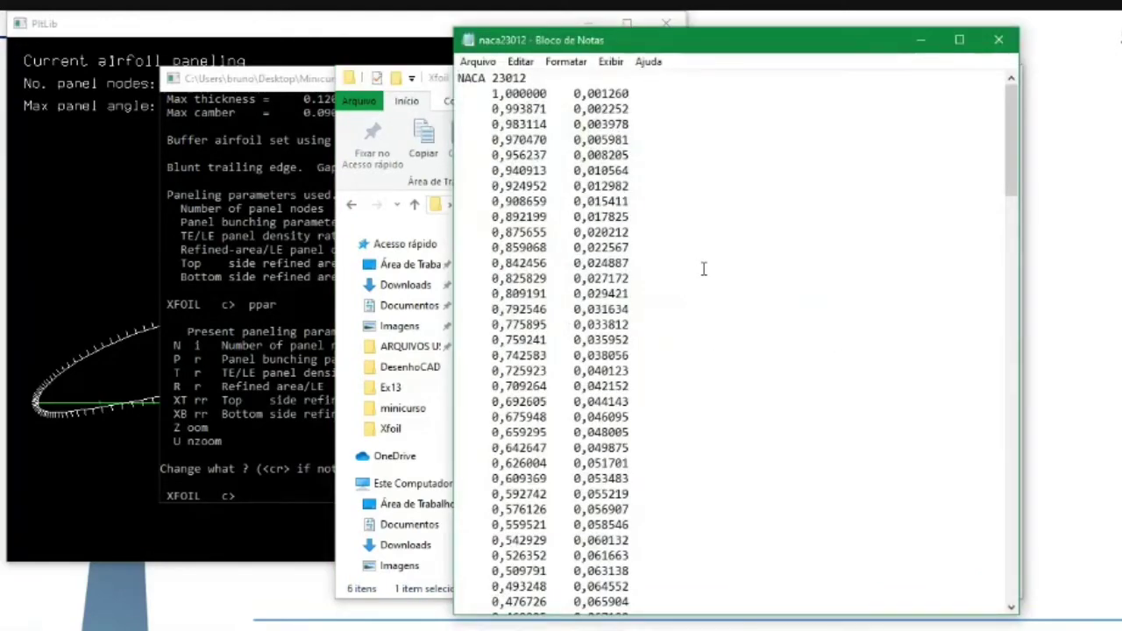
{"action": "left_click", "coordinate": [997, 39]}
{"action": "right_click", "coordinate": [547, 273]}
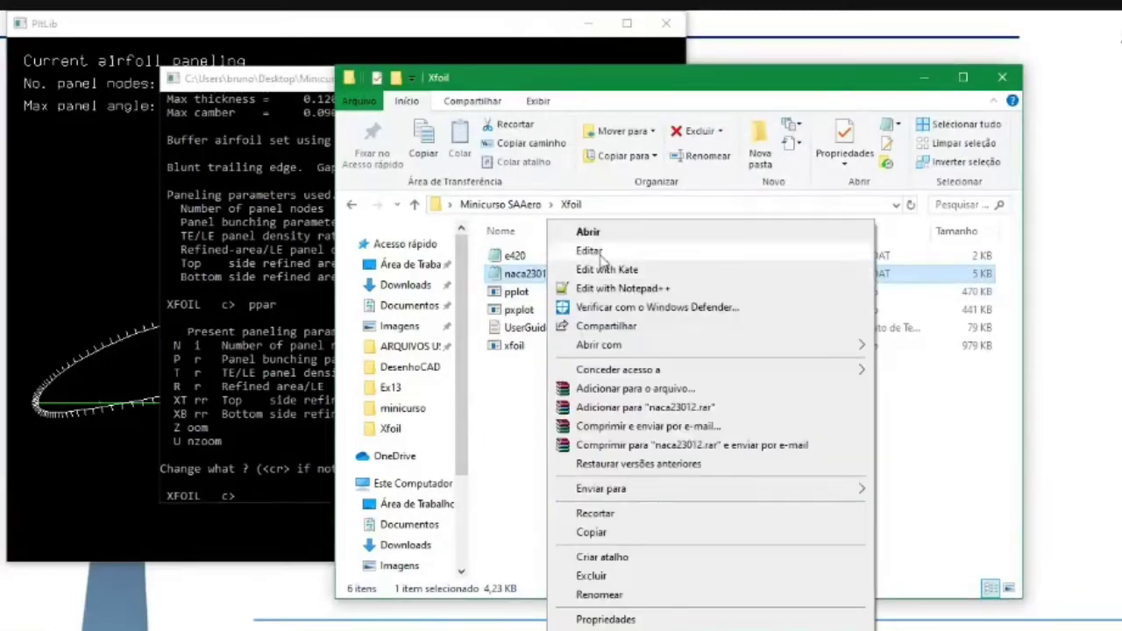
{"action": "left_click", "coordinate": [663, 301]}
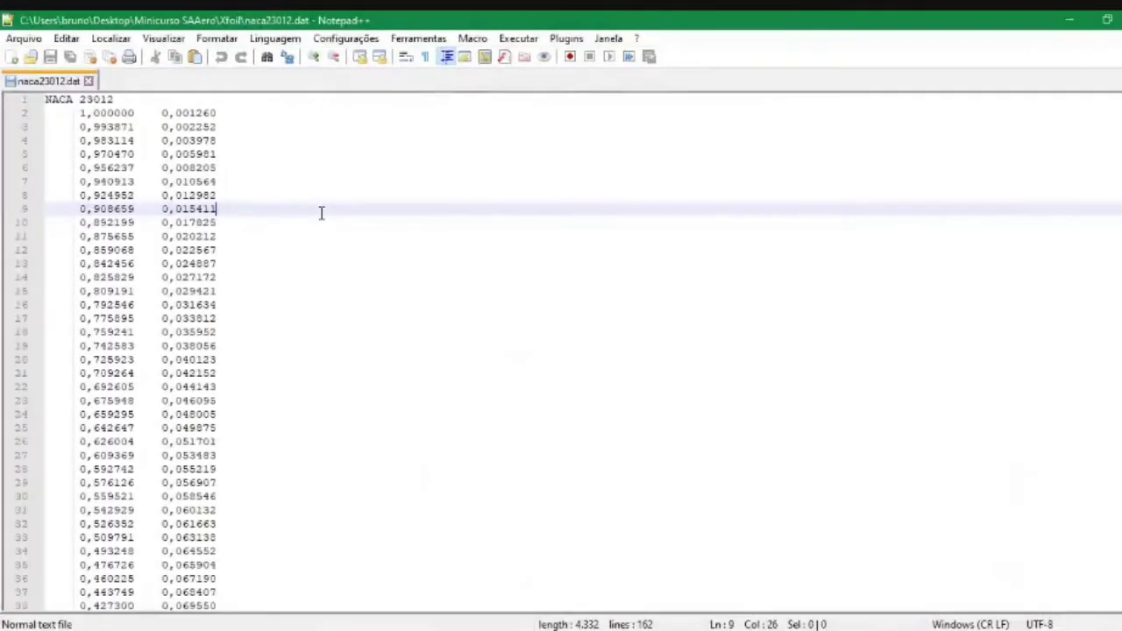
Step: Replace every comma with a period in naca23012.dat and save the file
{"action": "key", "text": "ctrl+f"}
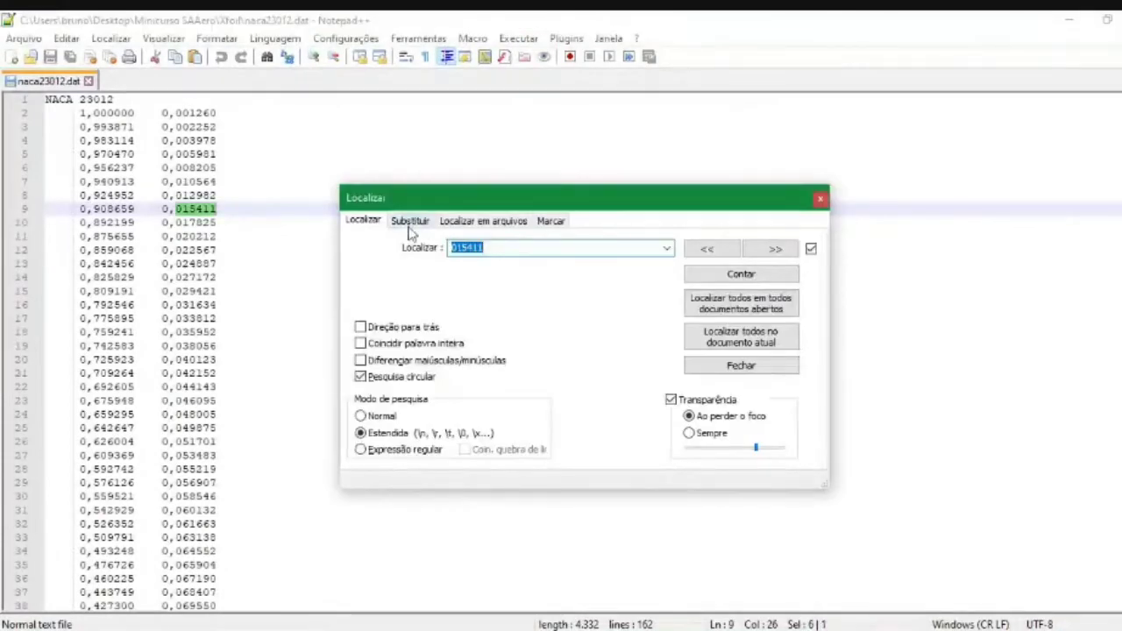
{"action": "left_click", "coordinate": [409, 222]}
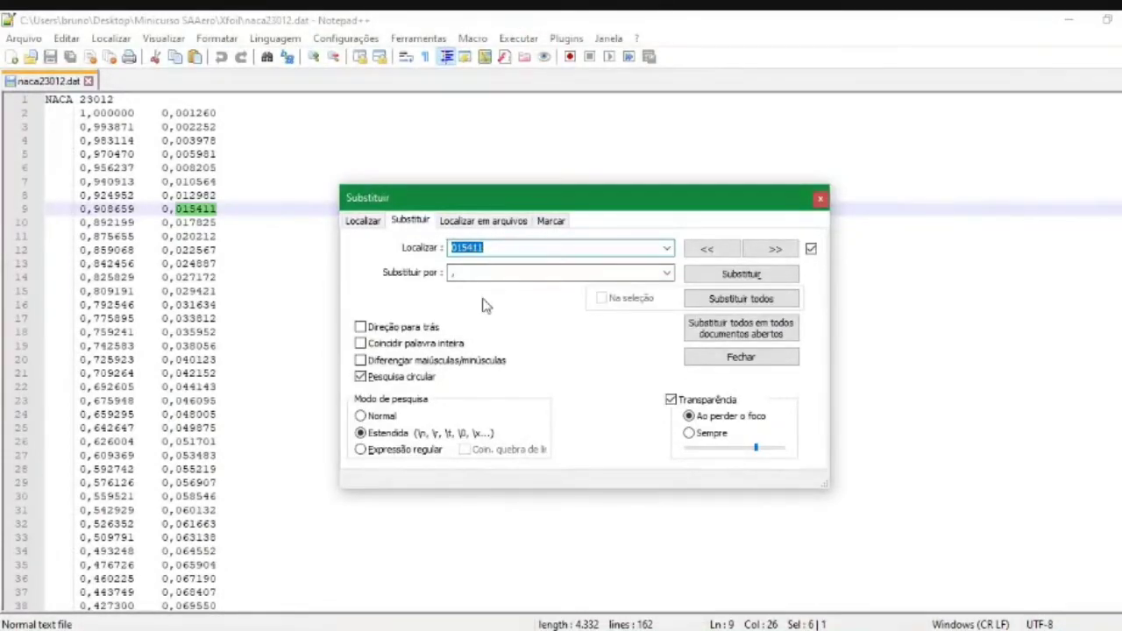
{"action": "type", "text": ","}
{"action": "left_click", "coordinate": [471, 274]}
{"action": "key", "text": "BackSpace"}
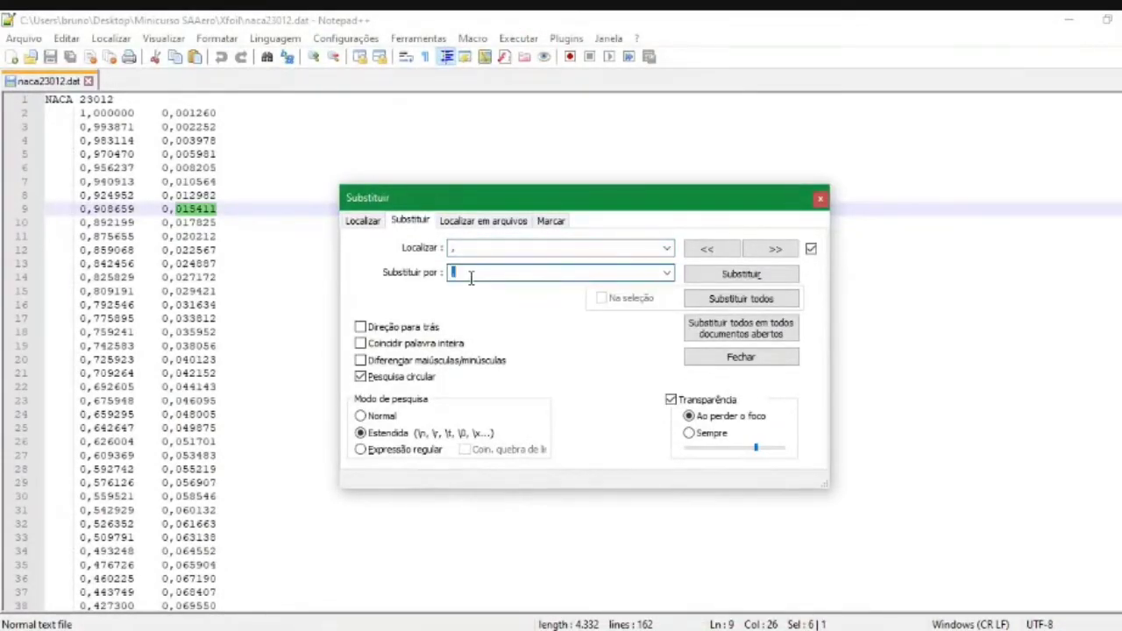
{"action": "type", "text": "."}
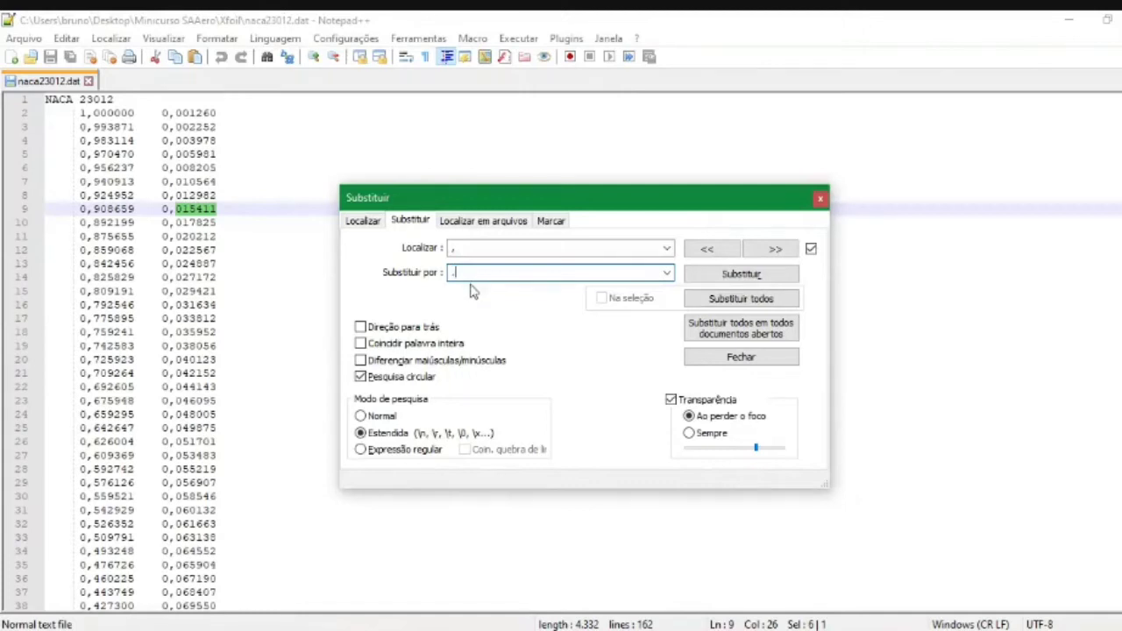
{"action": "left_click", "coordinate": [706, 300]}
{"action": "left_click", "coordinate": [819, 198]}
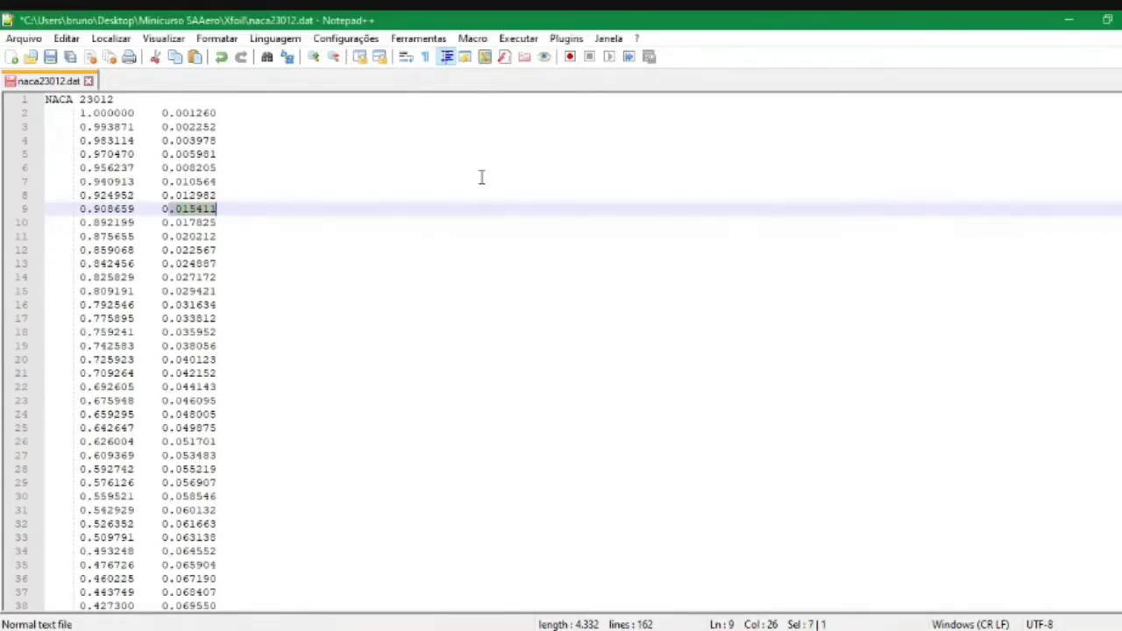
{"action": "left_click", "coordinate": [439, 175]}
{"action": "key", "text": "ctrl+s"}
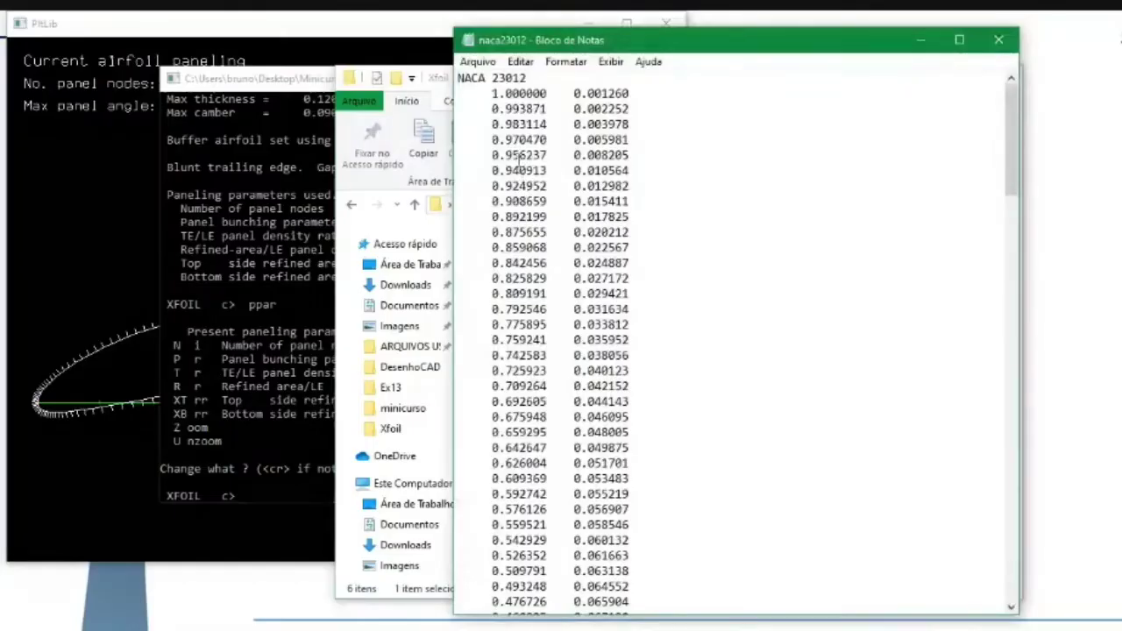
Step: Check the header, first coordinate row and remaining points of naca23012 in Notepad, and close the file
{"action": "left_click", "coordinate": [506, 142]}
{"action": "left_click_drag", "start_coordinate": [477, 79], "coordinate": [609, 92]}
{"action": "left_click", "coordinate": [492, 93]}
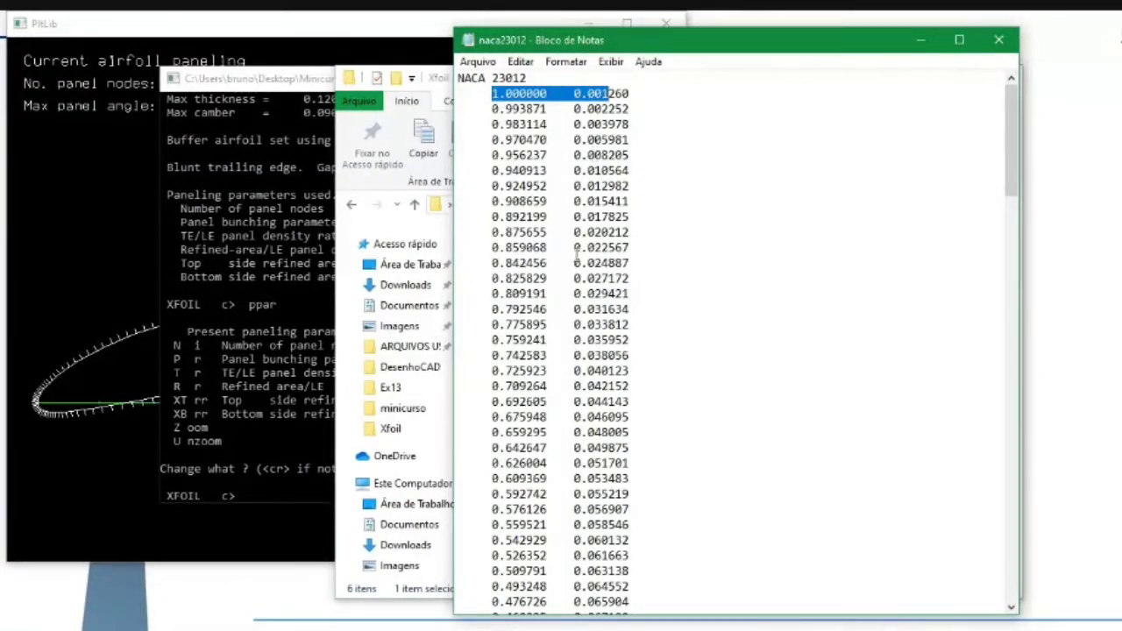
{"action": "scroll", "coordinate": [538, 478], "scroll_direction": "down", "scroll_amount": 18}
{"action": "scroll", "coordinate": [538, 478], "scroll_direction": "down", "scroll_amount": 20}
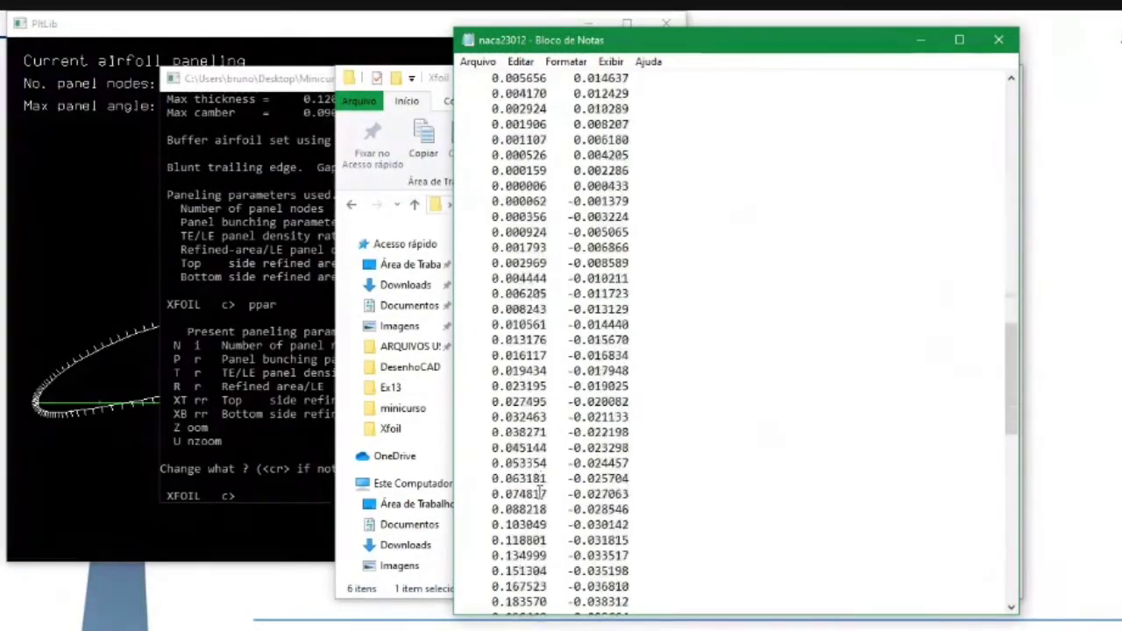
{"action": "left_click", "coordinate": [999, 40]}
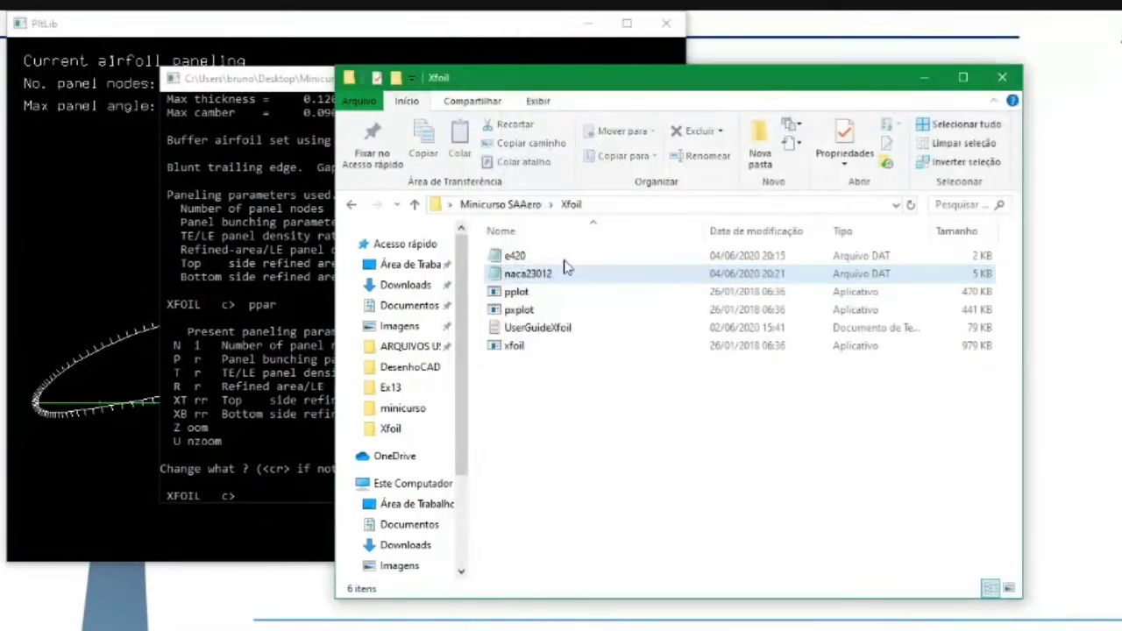
Step: Switch to the XFOIL console and load the airfoil file with load naca23012.dat
{"action": "key", "text": "alt+Tab"}
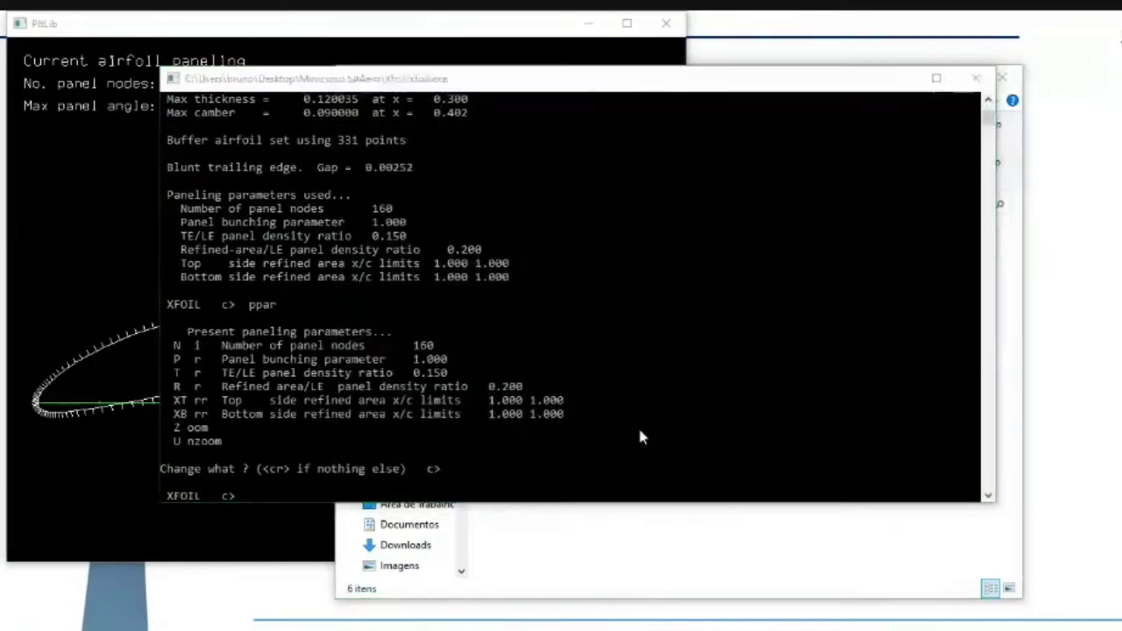
{"action": "key", "text": "alt+Tab"}
{"action": "left_click", "coordinate": [535, 348]}
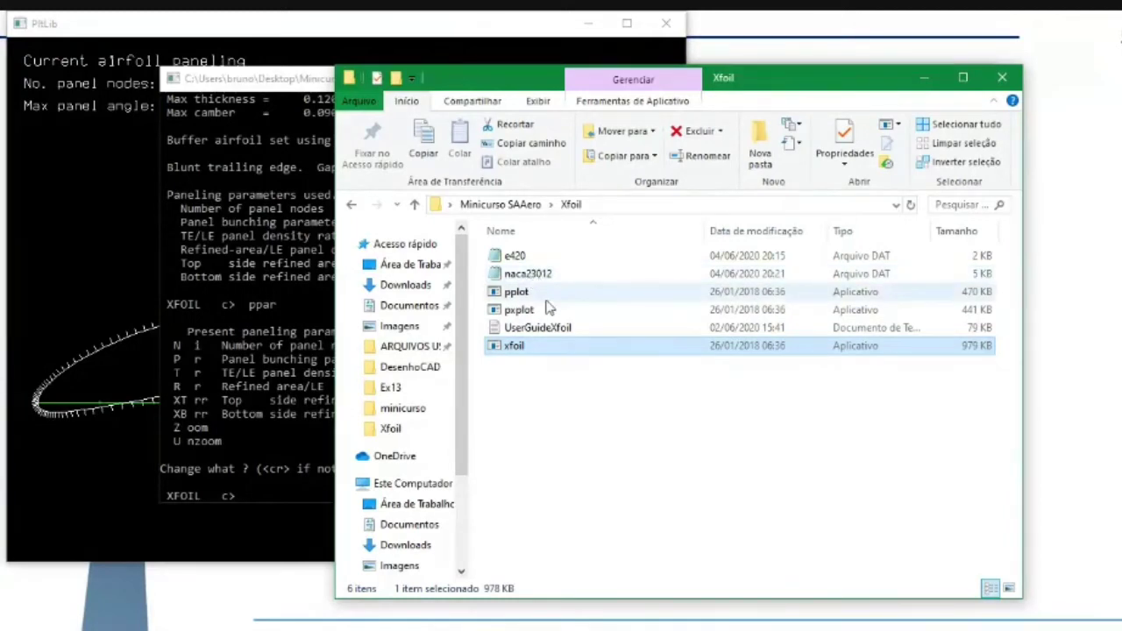
{"action": "left_click", "coordinate": [281, 79]}
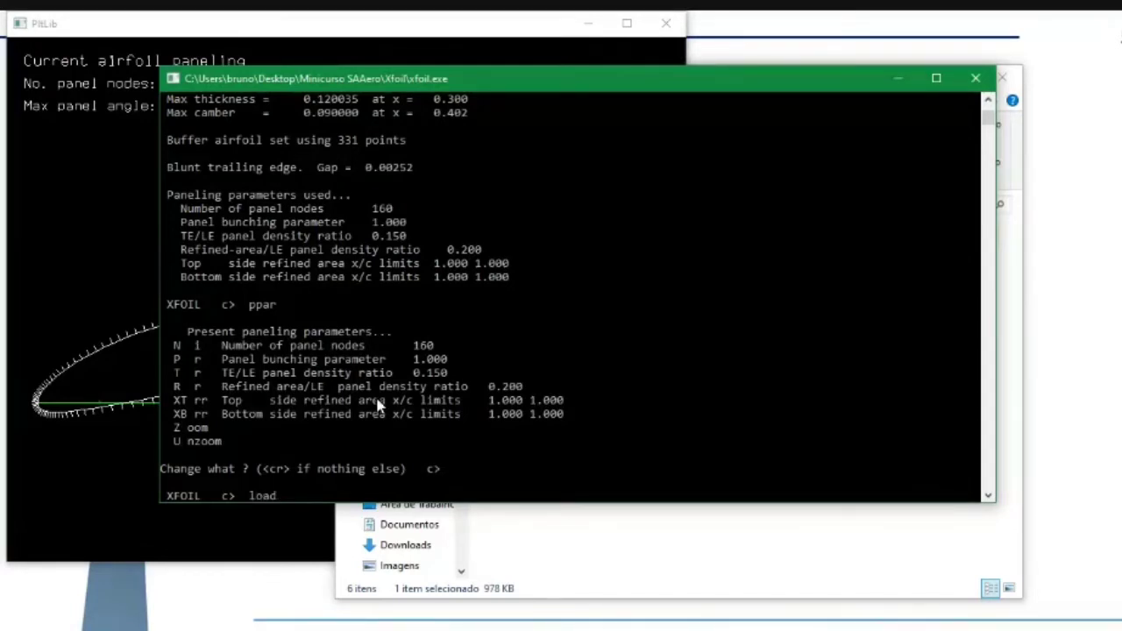
{"action": "type", "text": "load naca23012.dat"}
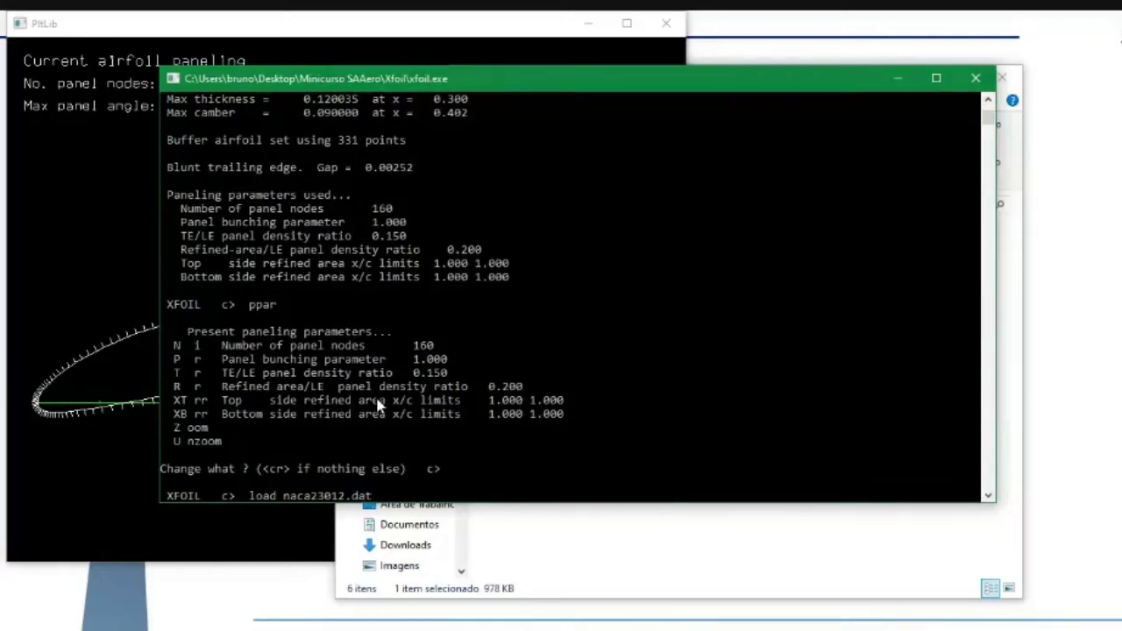
{"action": "key", "text": "alt+Tab"}
{"action": "key", "text": "alt+Tab"}
{"action": "type", "text": "t"}
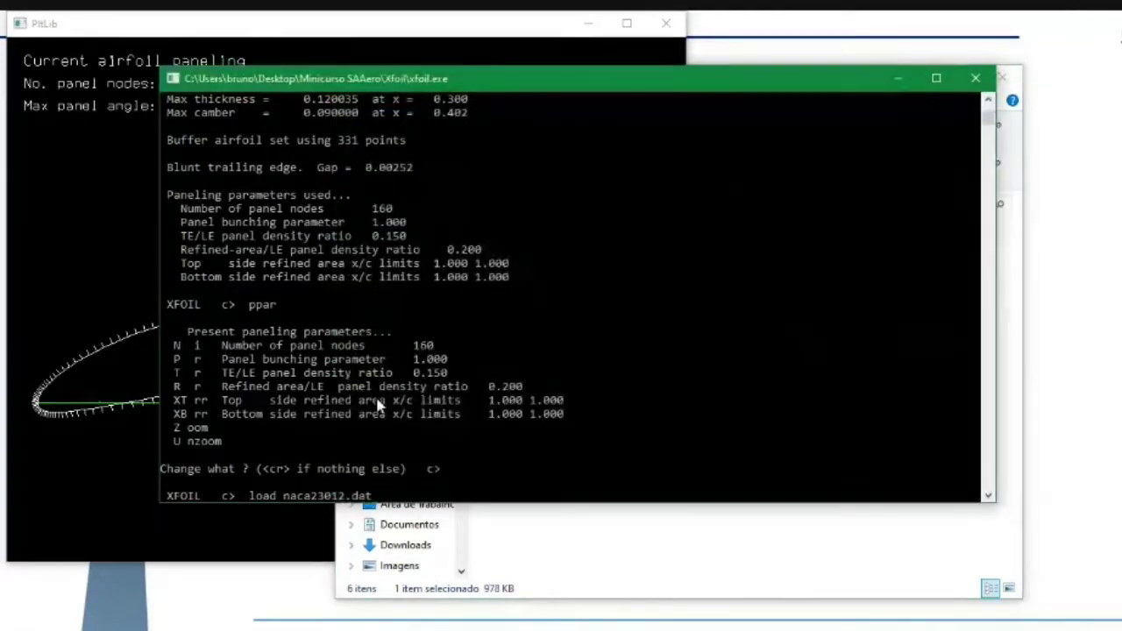
{"action": "key", "text": "Return"}
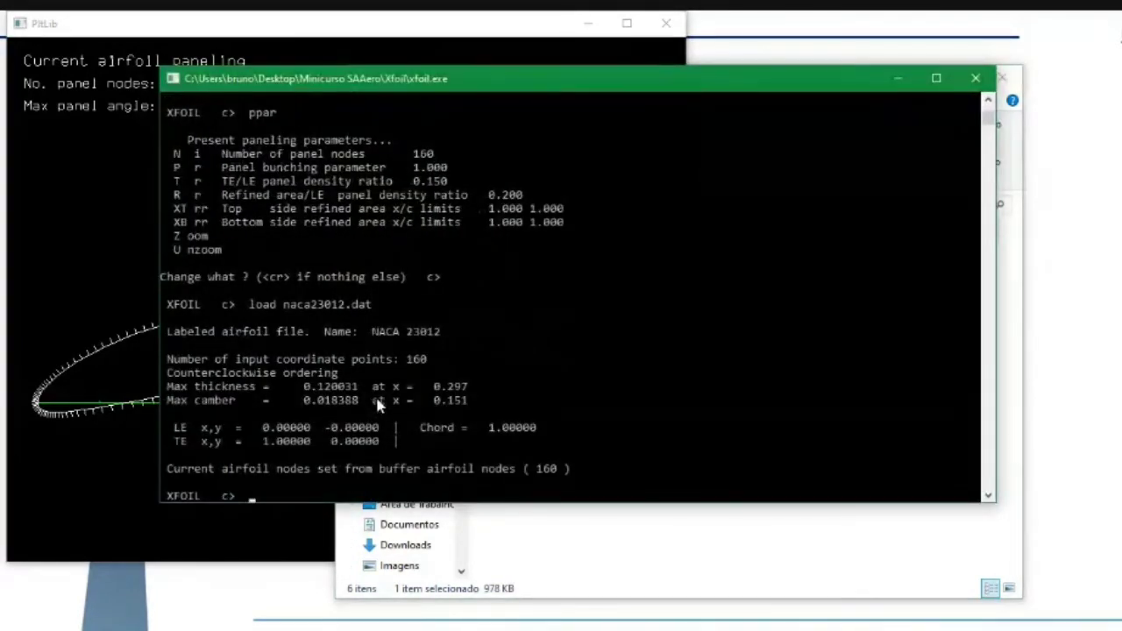
Step: Open the paneling settings of the loaded NACA 23012 airfoil with ppar and display its panel plot
{"action": "type", "text": "ppar"}
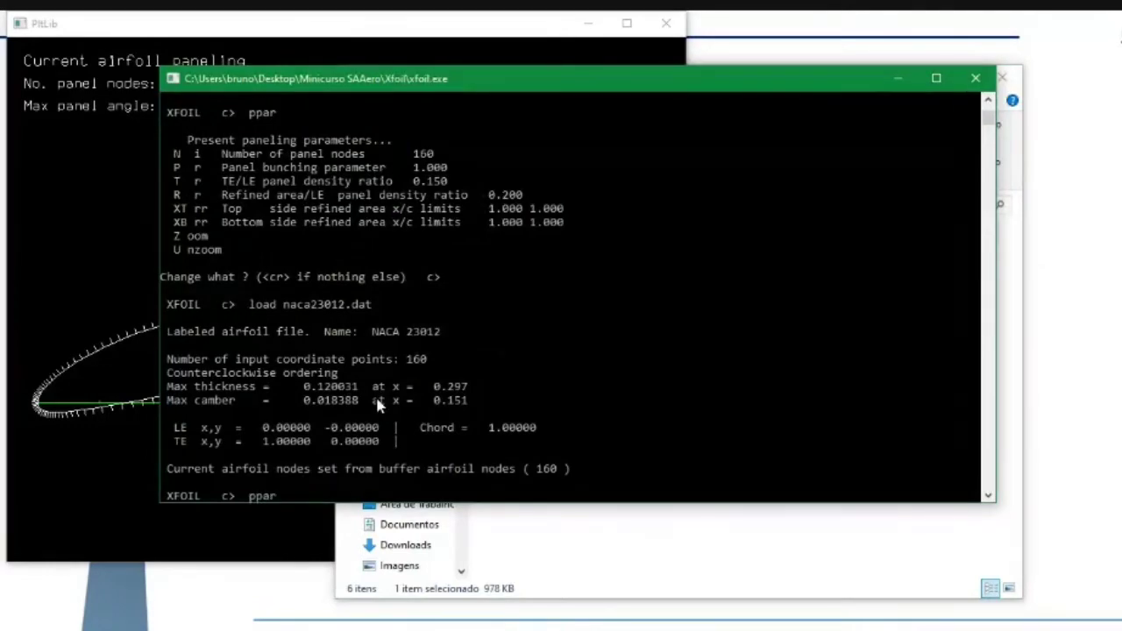
{"action": "key", "text": "Return"}
{"action": "key", "text": "alt+Tab"}
{"action": "key", "text": "alt+Tab"}
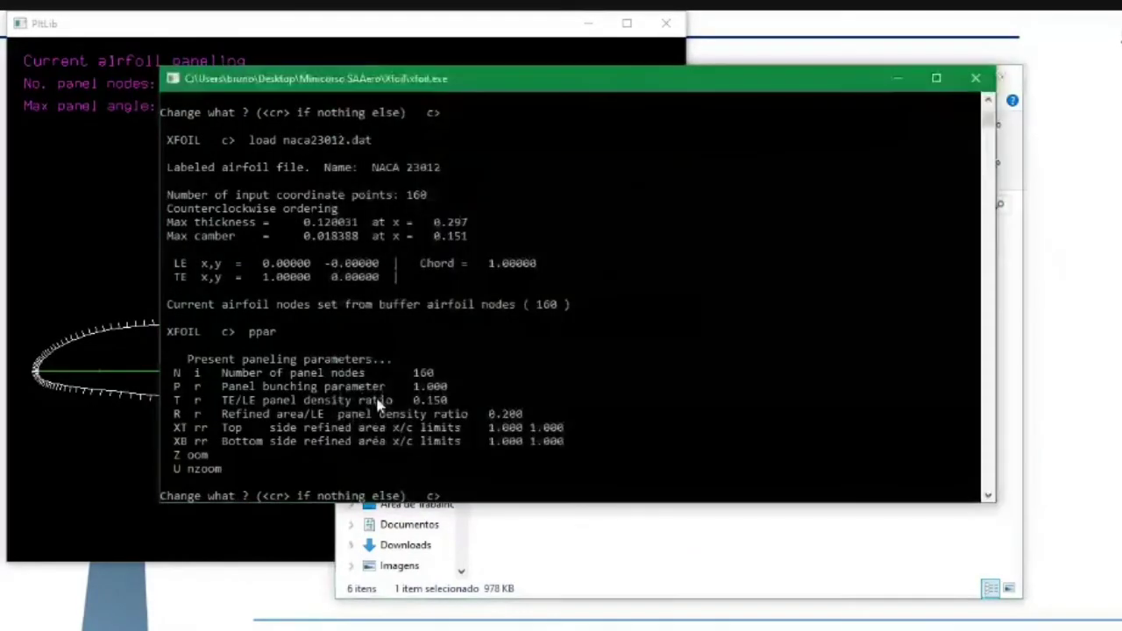
{"action": "key", "text": "alt+Tab"}
{"action": "left_click", "coordinate": [819, 220]}
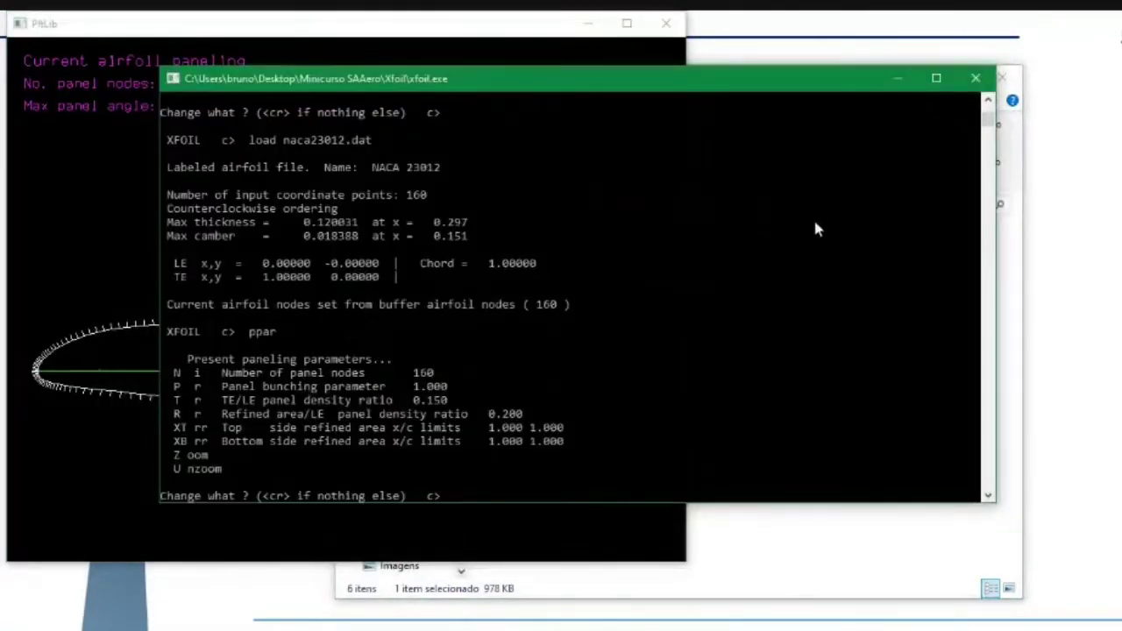
{"action": "left_click", "coordinate": [603, 539]}
{"action": "left_click", "coordinate": [798, 360]}
Step: Switch to the presentation, advance to the Definições iniciais section, and return to the XFOIL console
{"action": "key", "text": "alt+Tab"}
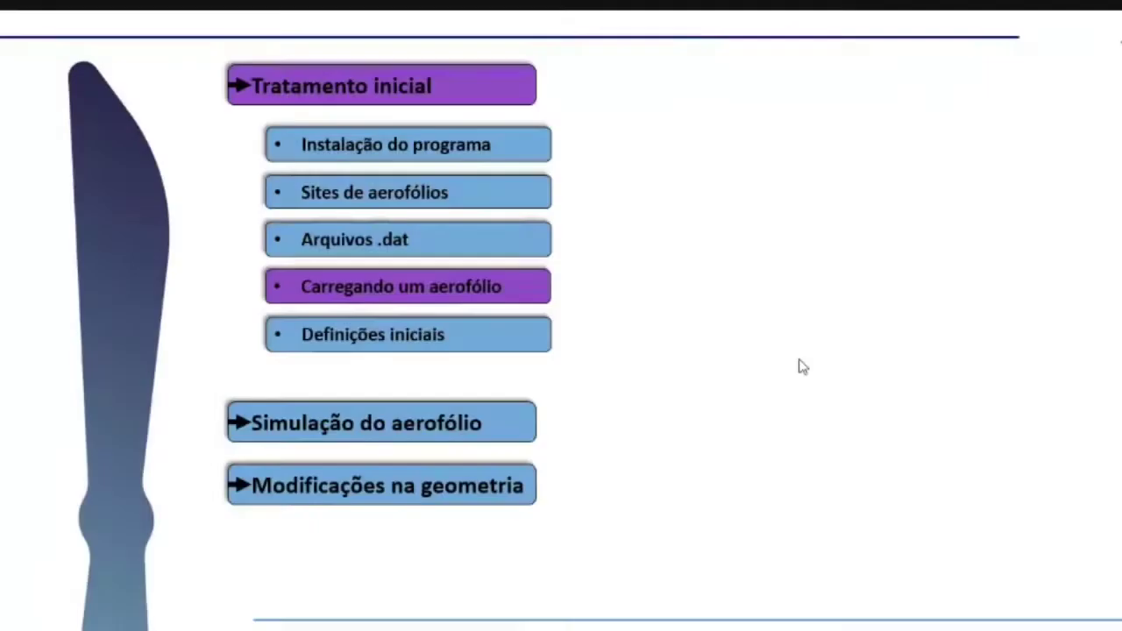
{"action": "left_click", "coordinate": [798, 360]}
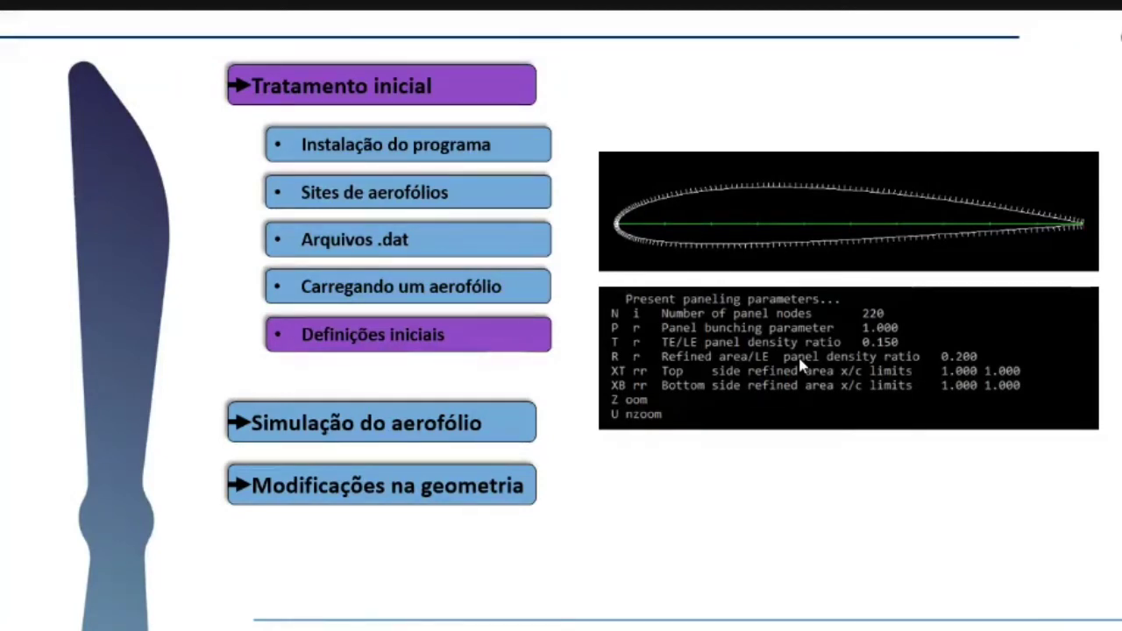
{"action": "key", "text": "alt+Tab"}
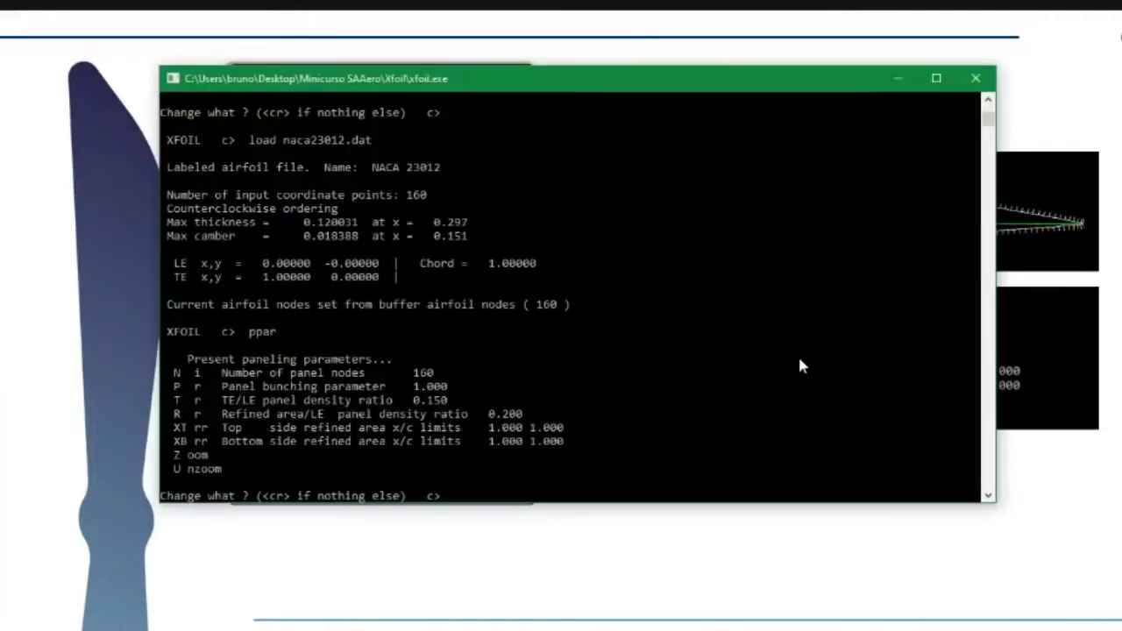
Step: Examine the NACA 23012 panel plot and bring the console with the paneling parameters back to the front
{"action": "key", "text": "alt+Tab"}
{"action": "key", "text": "alt+Tab"}
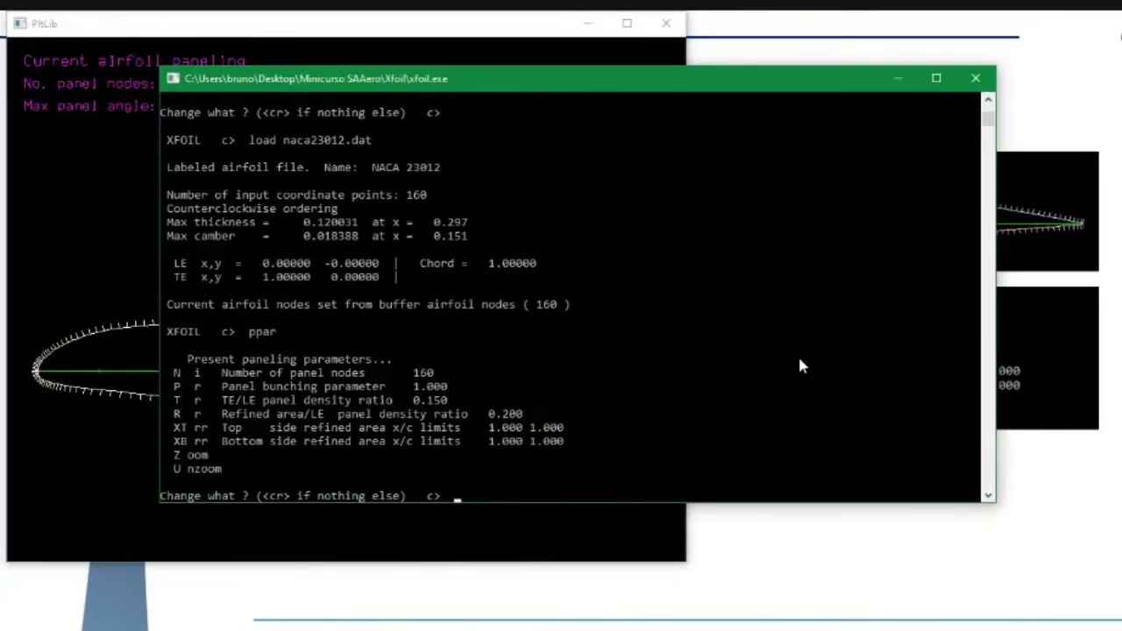
{"action": "left_click", "coordinate": [353, 38]}
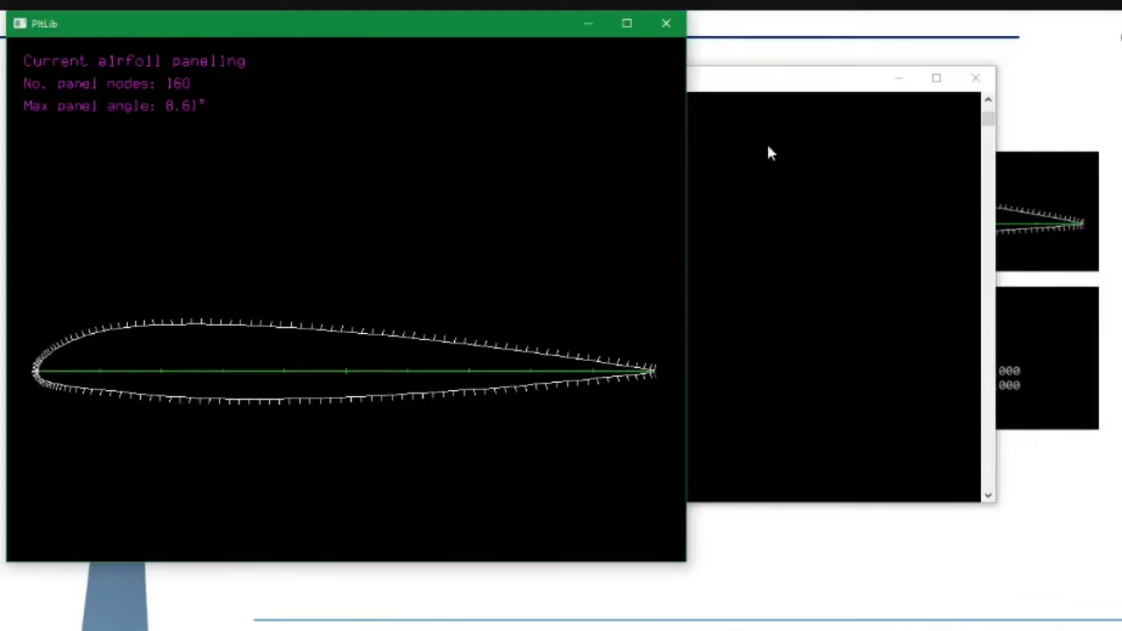
{"action": "left_click", "coordinate": [739, 83]}
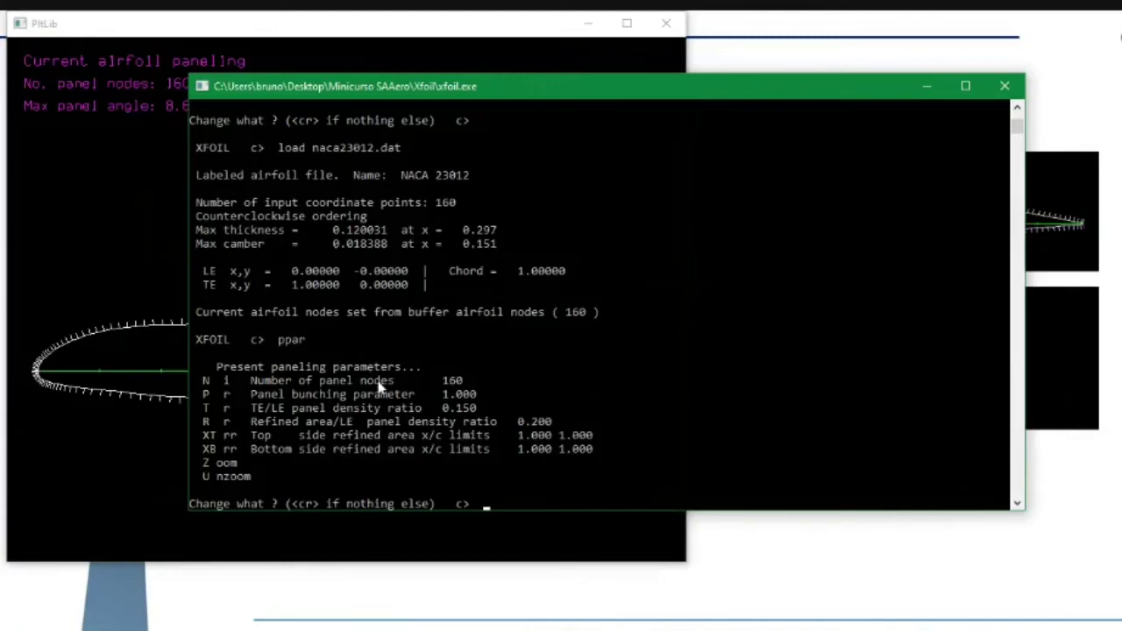
Step: Set the number of panel nodes of the NACA 23012 airfoil to 80 and regenerate its paneling
{"action": "left_click_drag", "start_coordinate": [443, 379], "coordinate": [463, 390]}
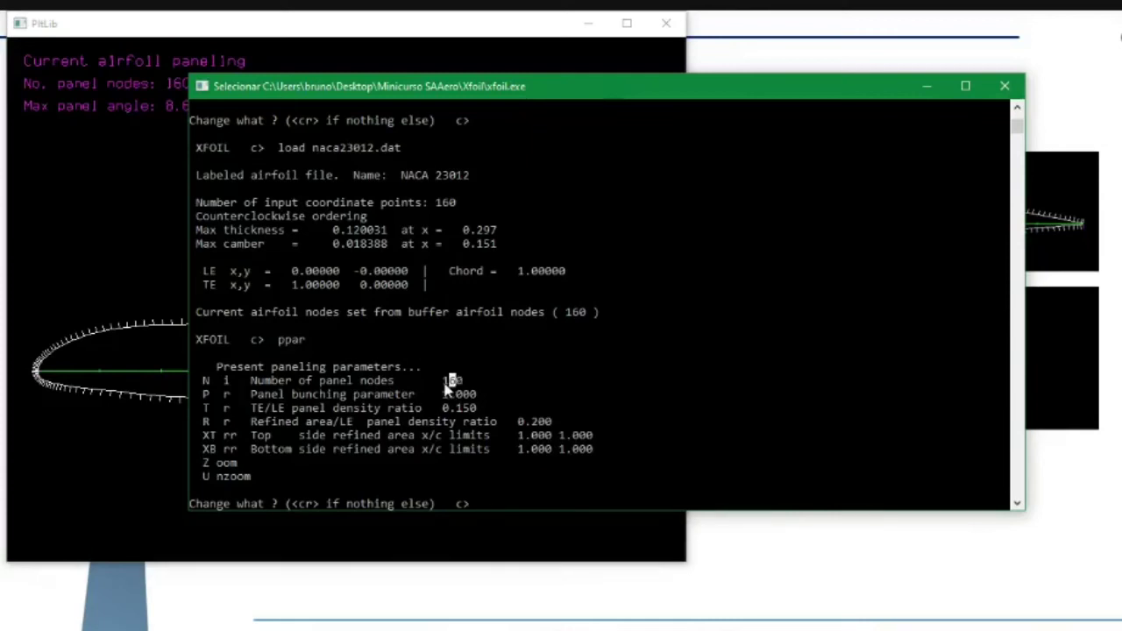
{"action": "right_click", "coordinate": [505, 493]}
{"action": "type", "text": "n"}
{"action": "key", "text": "Return"}
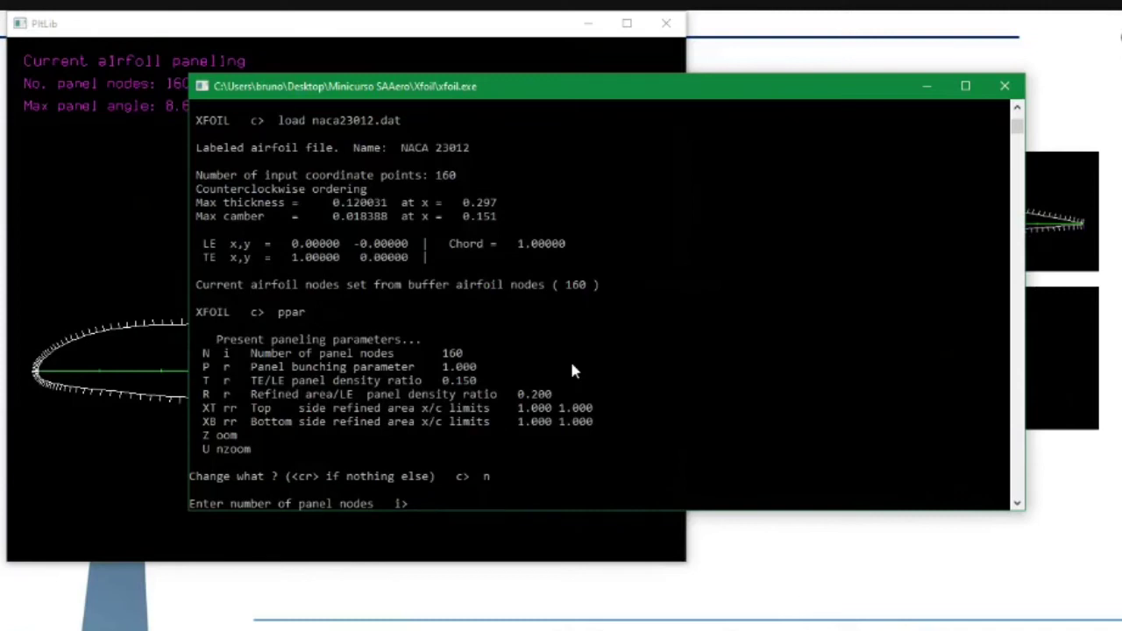
{"action": "type", "text": "80"}
{"action": "key", "text": "Return"}
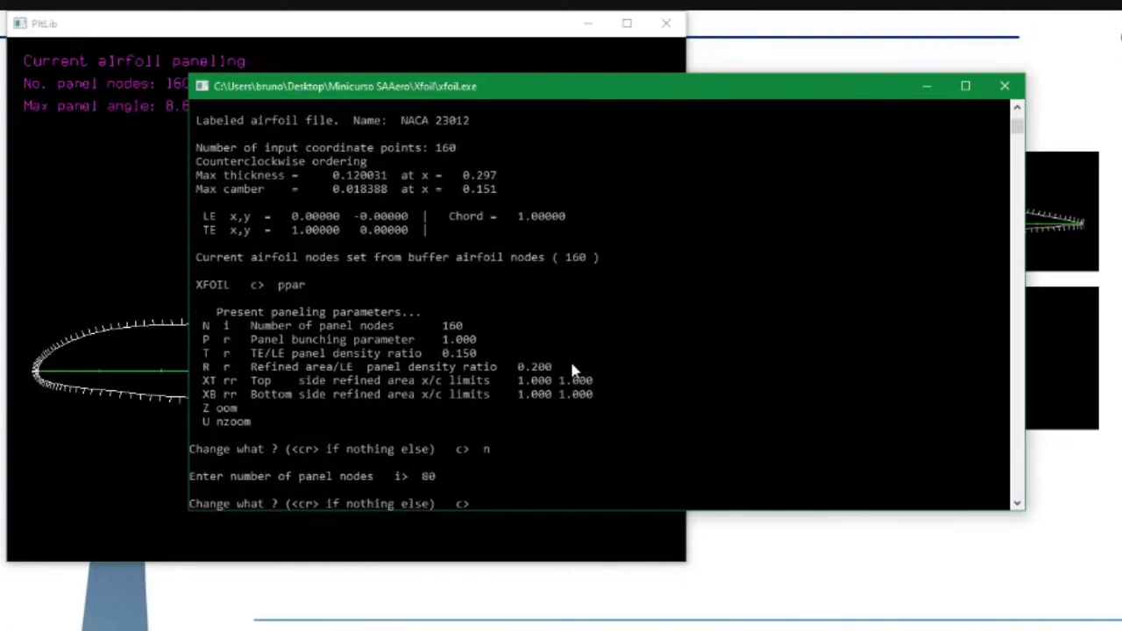
{"action": "key", "text": "Return"}
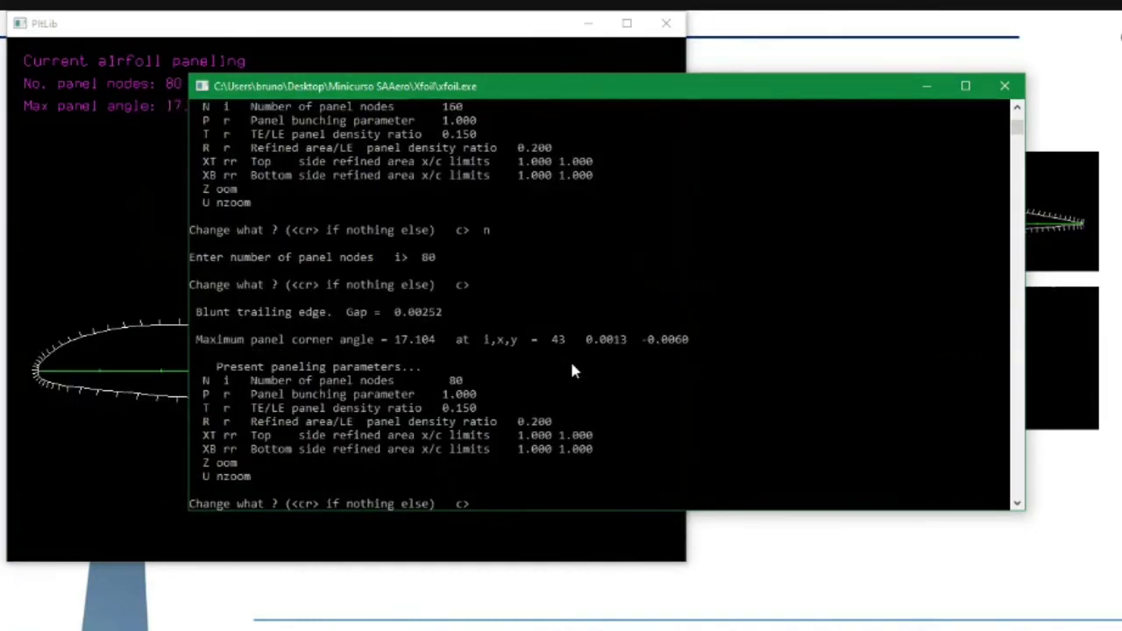
Step: Set the number of panel nodes of the NACA 23012 airfoil to 180 and regenerate its paneling
{"action": "key", "text": "alt+Tab"}
{"action": "key", "text": "alt+Tab"}
{"action": "type", "text": "n"}
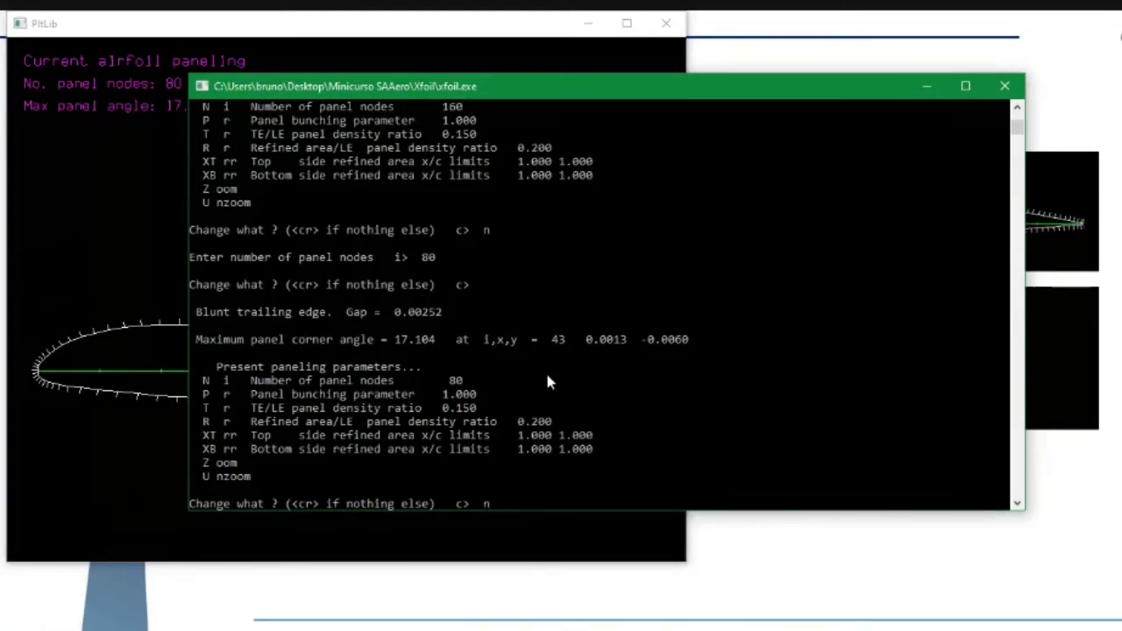
{"action": "key", "text": "Return"}
{"action": "type", "text": "180"}
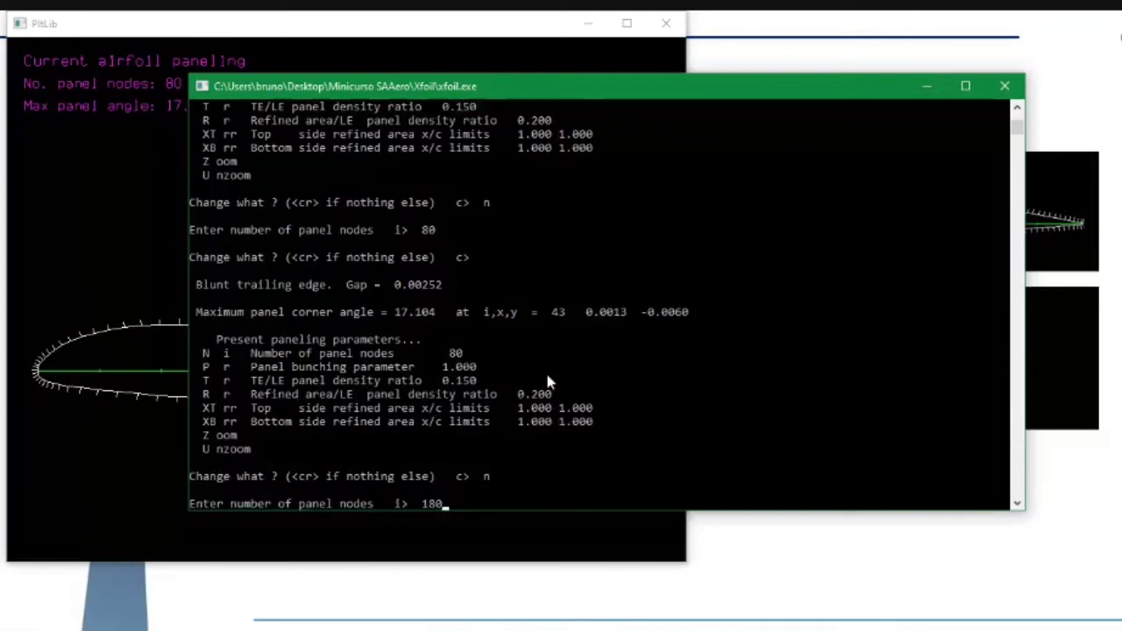
{"action": "key", "text": "Return"}
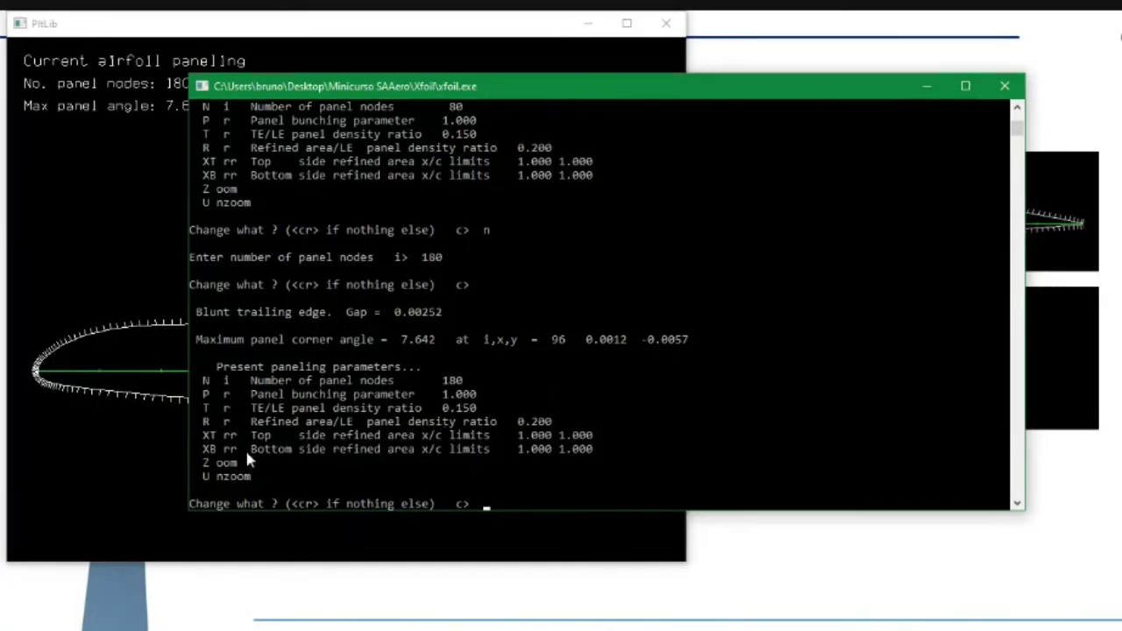
Step: Examine the panel bunching parameter, the TE/LE panel density ratio and the refined area/LE panel density ratio in the parameter list
{"action": "left_click_drag", "start_coordinate": [247, 396], "coordinate": [411, 396]}
{"action": "left_click_drag", "start_coordinate": [263, 409], "coordinate": [275, 425]}
{"action": "left_click", "coordinate": [273, 421]}
{"action": "left_click", "coordinate": [369, 425]}
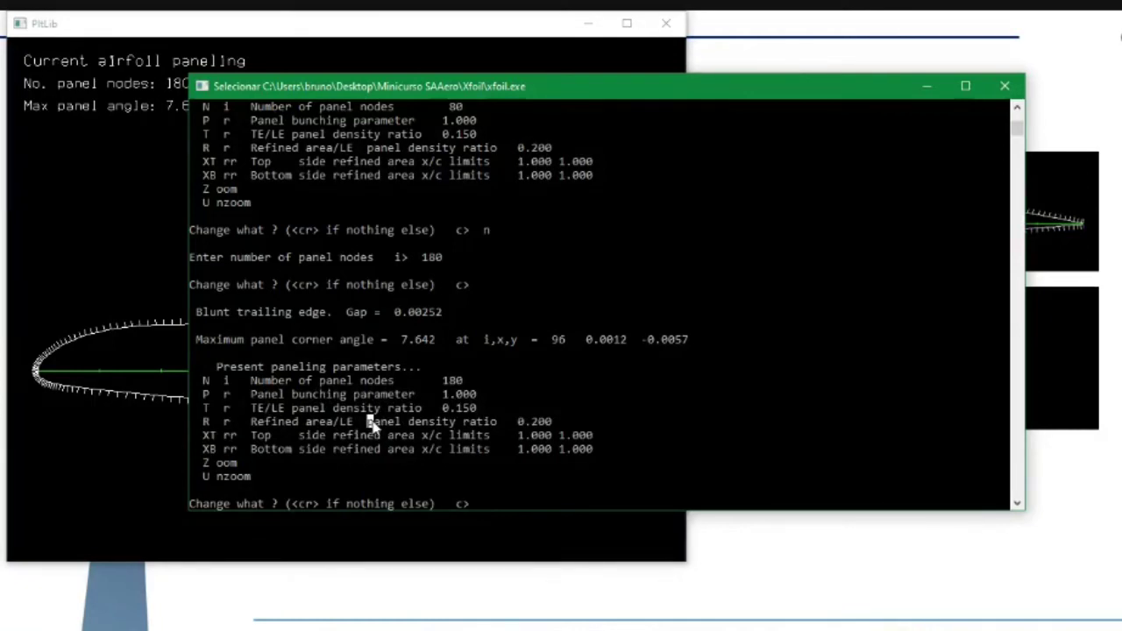
{"action": "left_click", "coordinate": [362, 422]}
{"action": "left_click", "coordinate": [355, 422]}
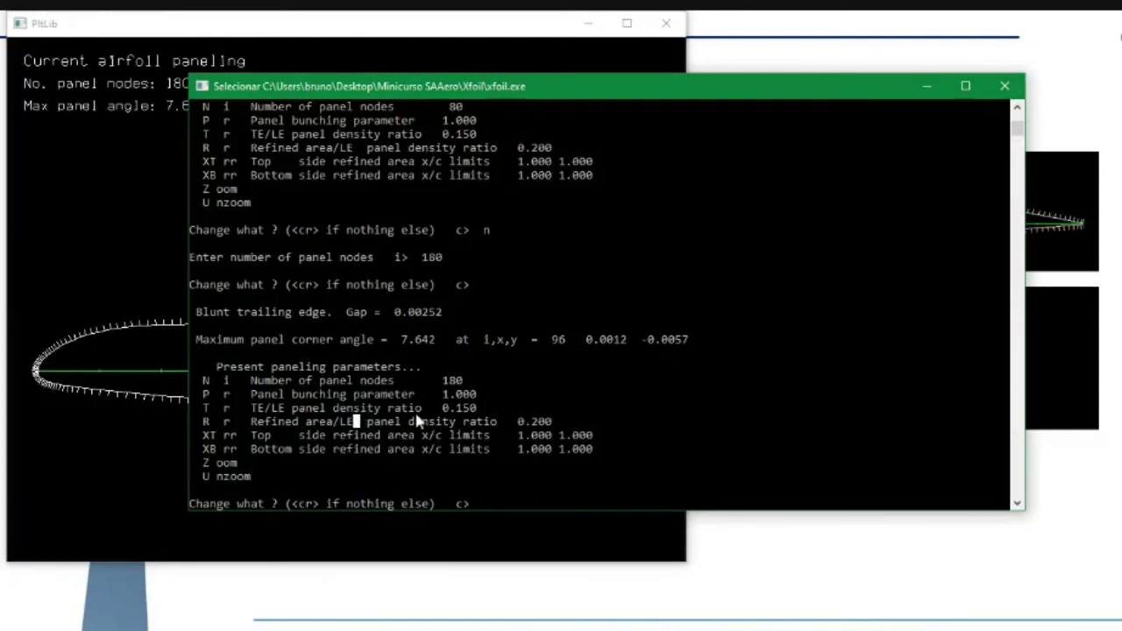